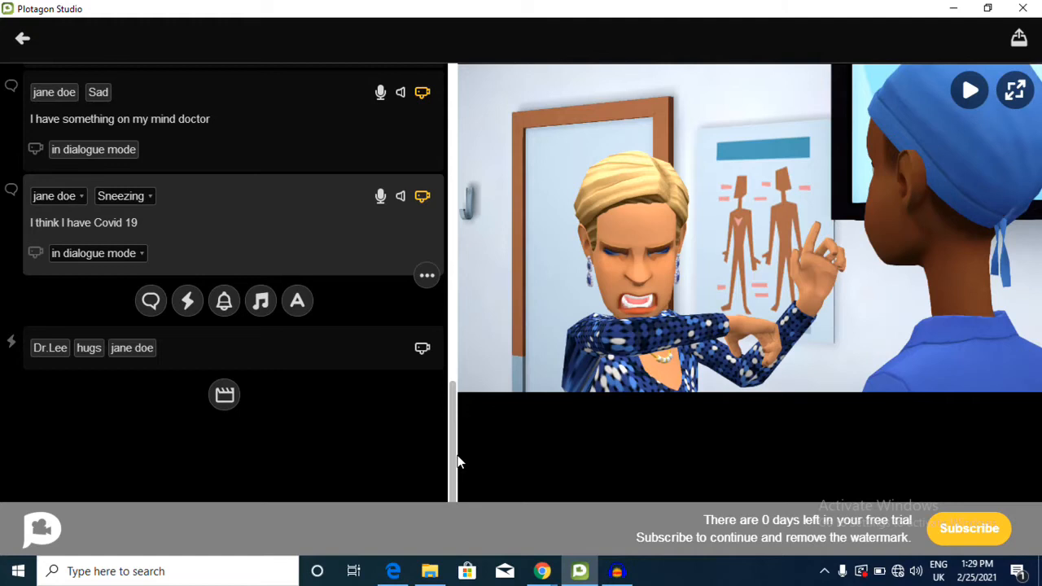
# Set the expression of the blank dialogue line in the last Doctors office scene to Ashamed
pyautogui.scroll(2, 439, 423)
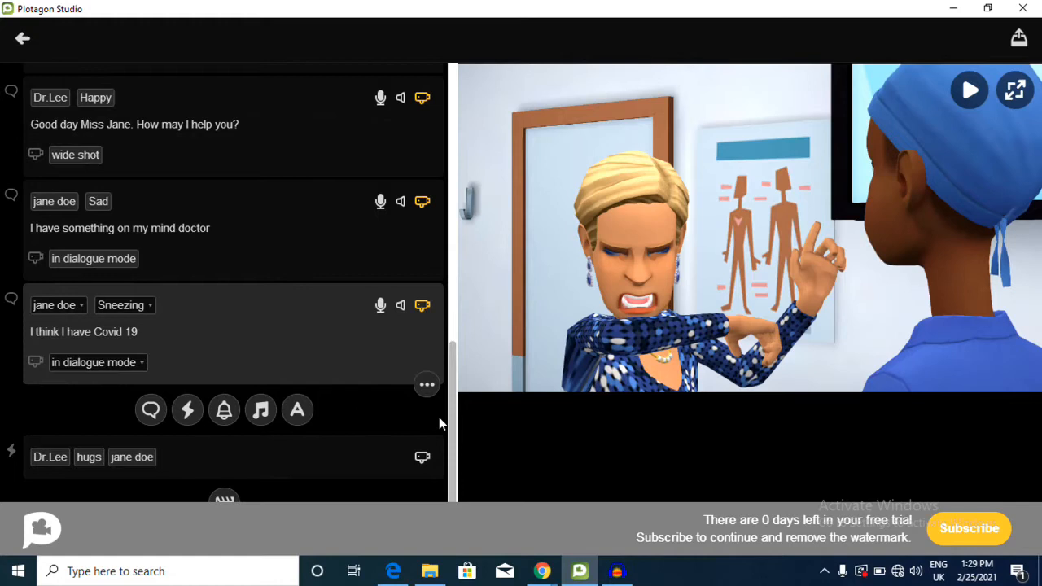
pyautogui.scroll(5, 439, 417)
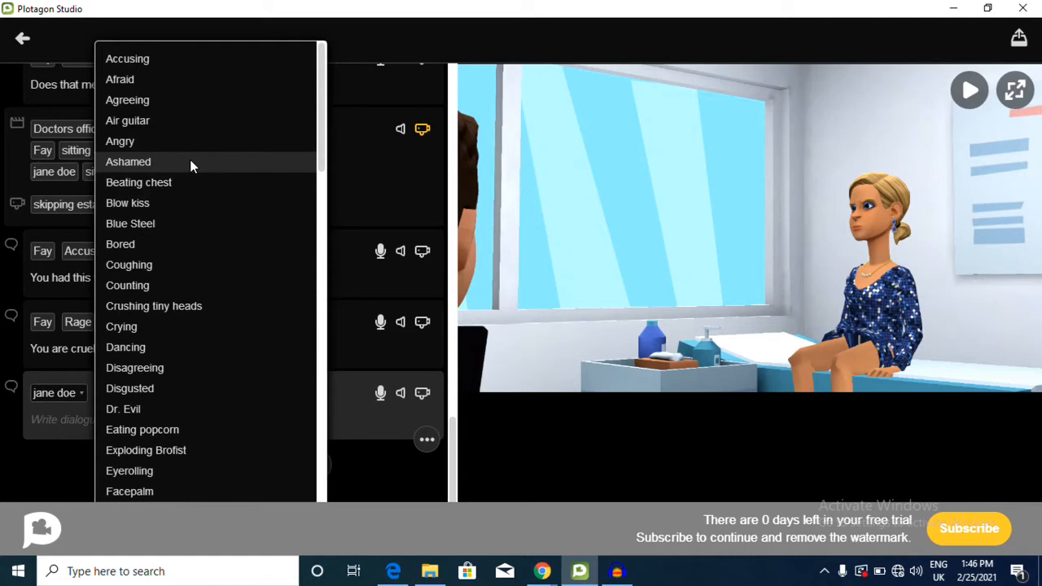
pyautogui.click(189, 160)
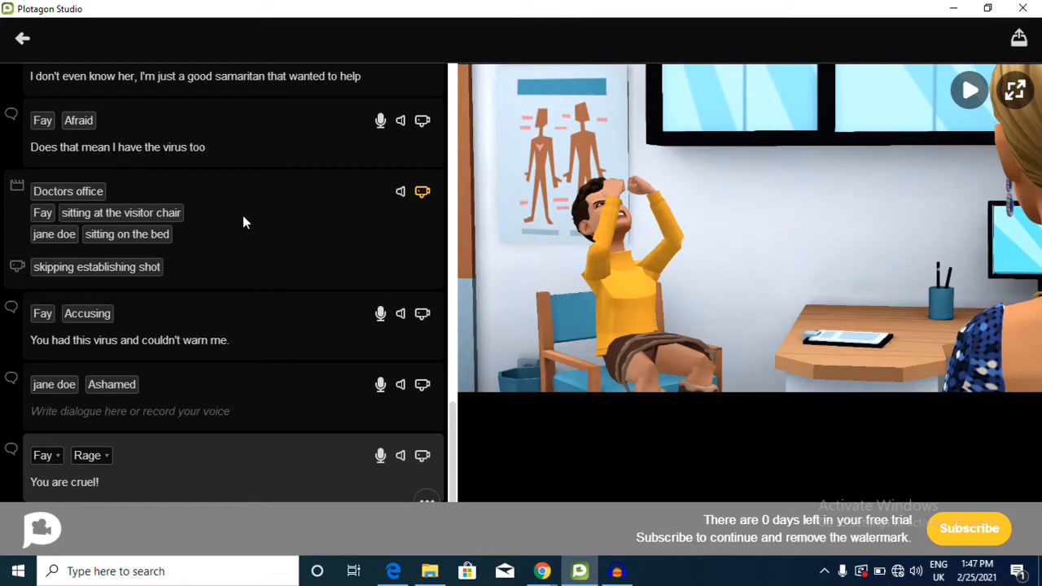
# Change the camera setting of the first Doctors office scene to skipping establishing shot
pyautogui.moveTo(452, 433); pyautogui.dragTo(448, 240)
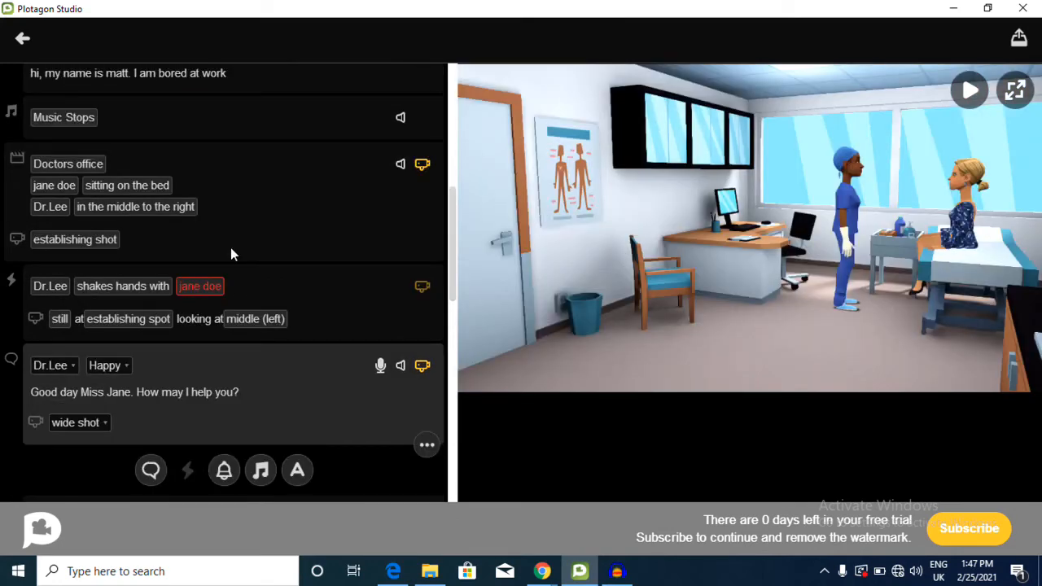
pyautogui.click(231, 253)
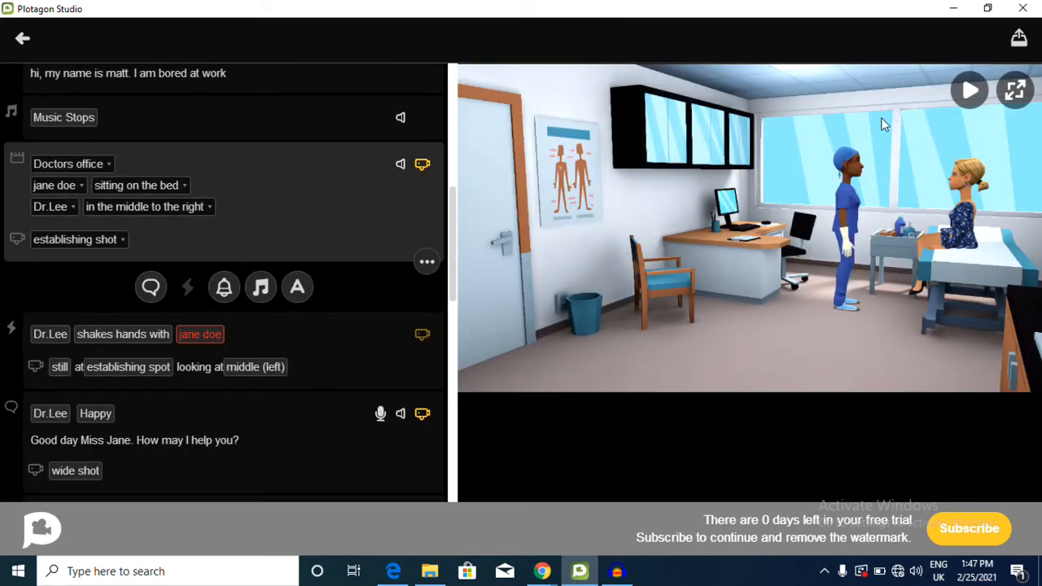
pyautogui.click(112, 245)
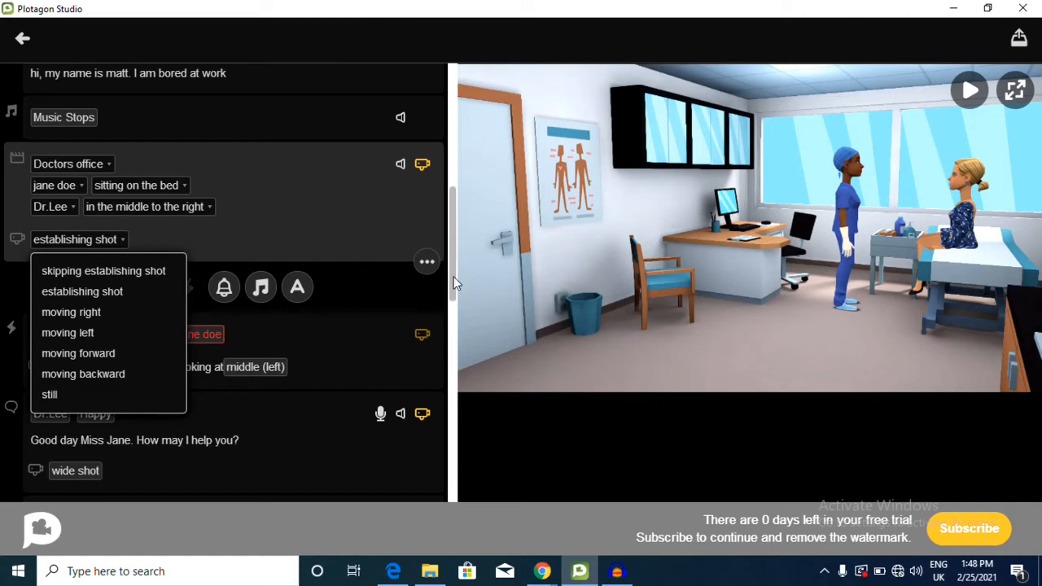
pyautogui.moveTo(454, 264); pyautogui.dragTo(456, 247)
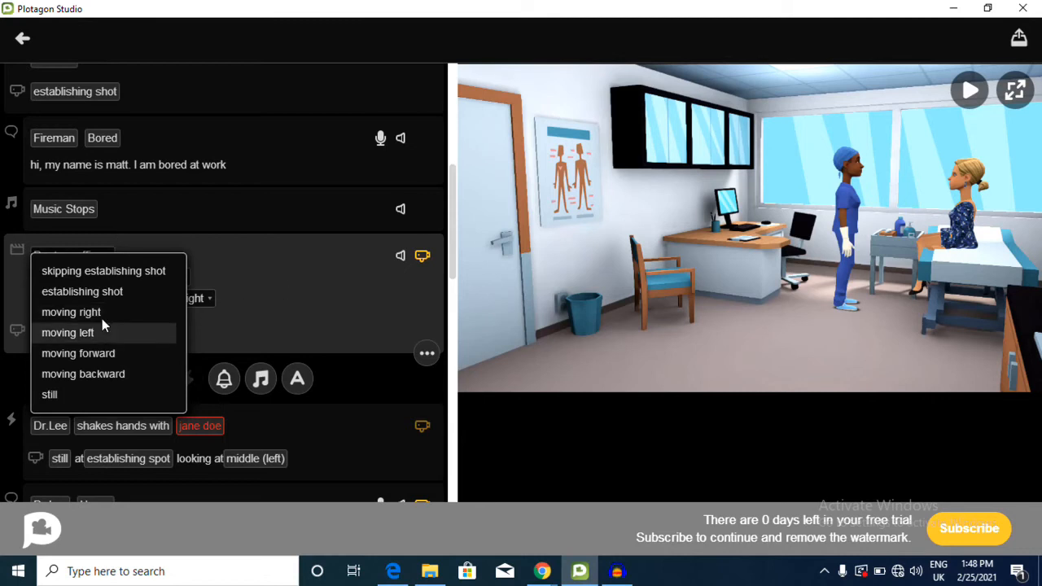
pyautogui.click(117, 274)
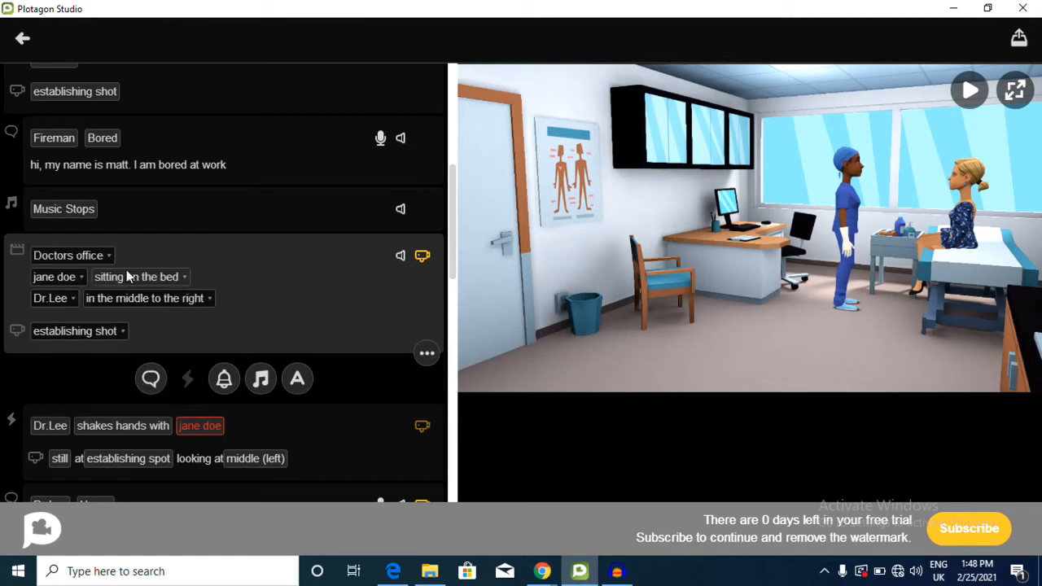
pyautogui.click(140, 212)
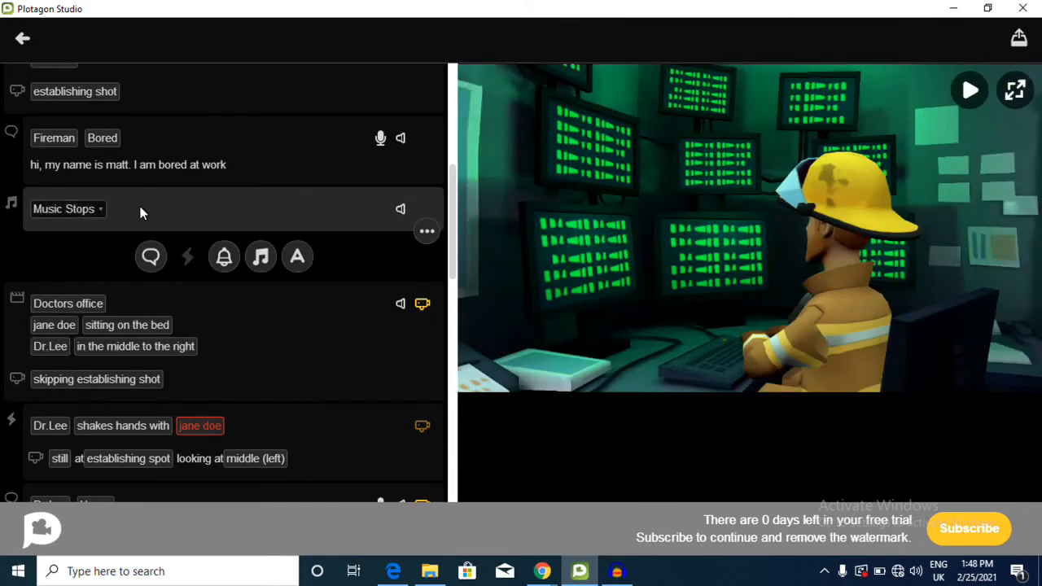
pyautogui.click(165, 285)
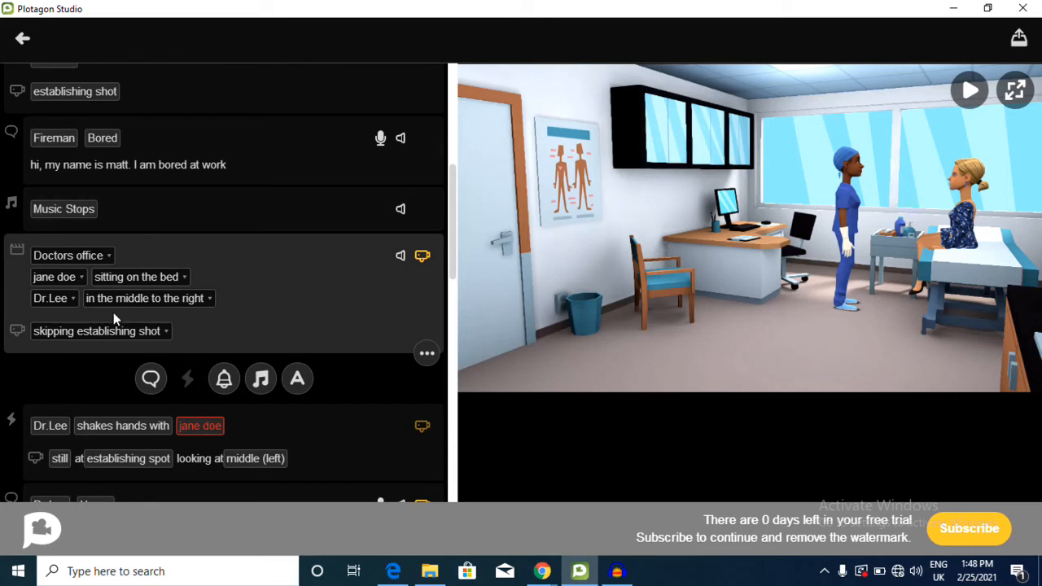
# Review the script from the doctor's handshake action through the final Doctors office scene, checking the scene, dialogue and camera settings
pyautogui.click(247, 420)
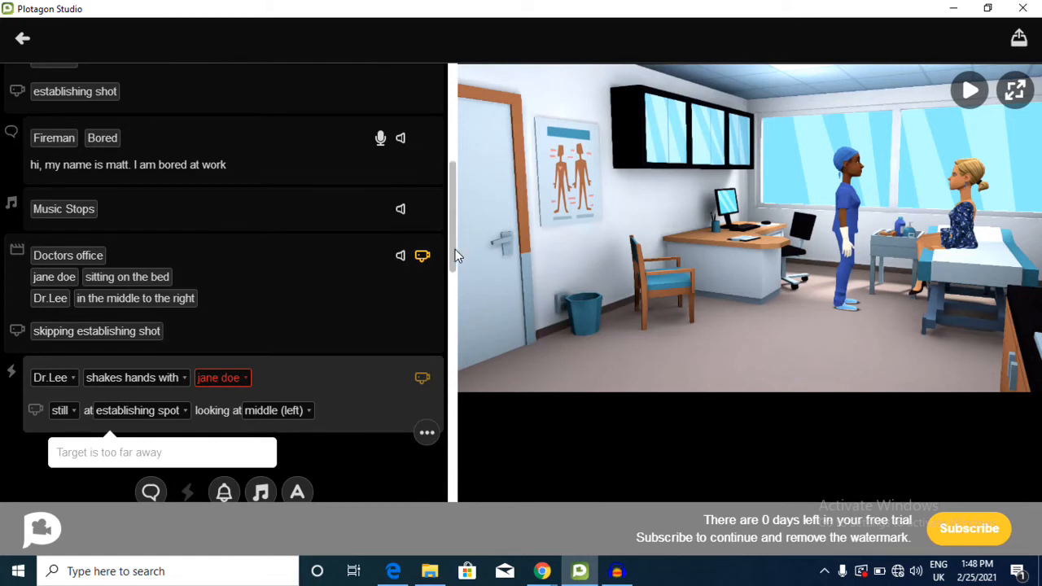
pyautogui.scroll(-1, 452, 267)
pyautogui.scroll(-2, 452, 266)
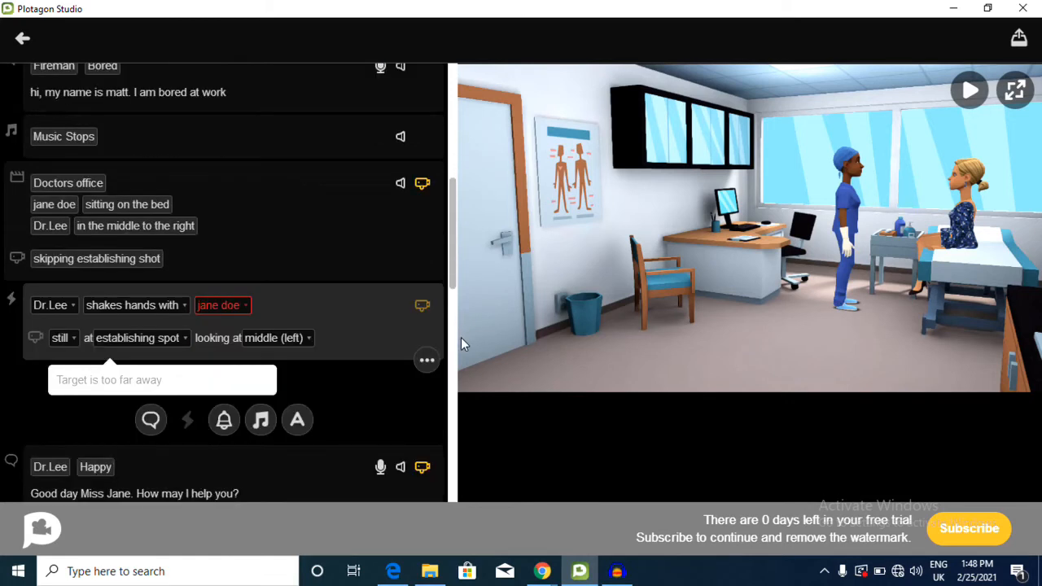
pyautogui.scroll(-5, 461, 337)
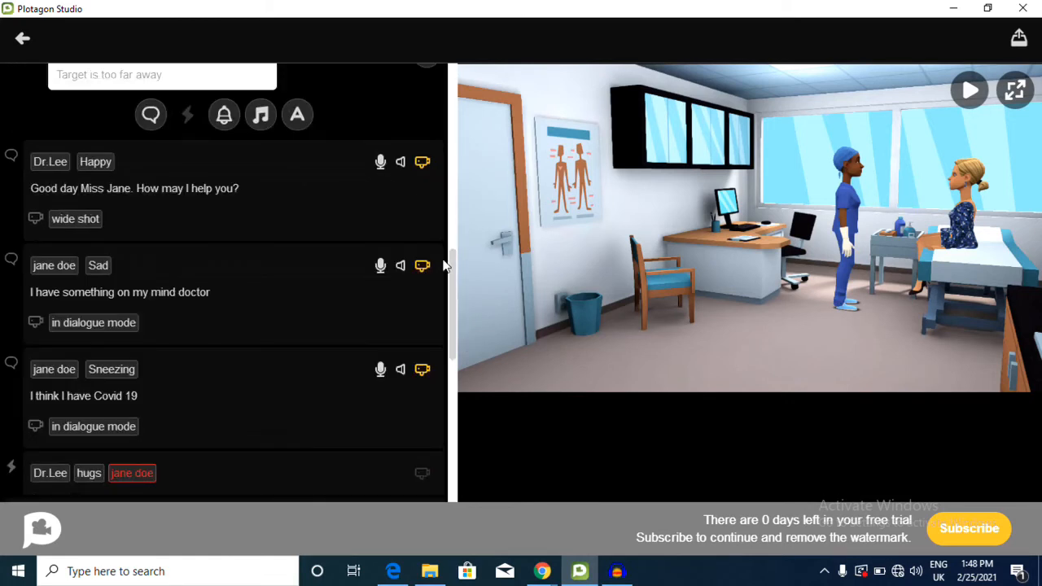
pyautogui.scroll(2, 452, 271)
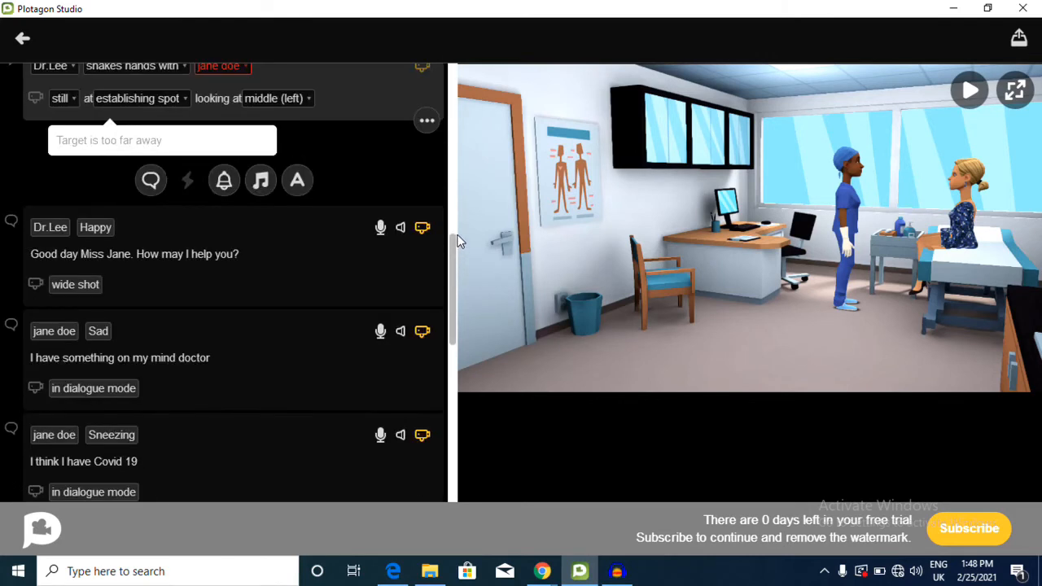
pyautogui.scroll(3, 458, 241)
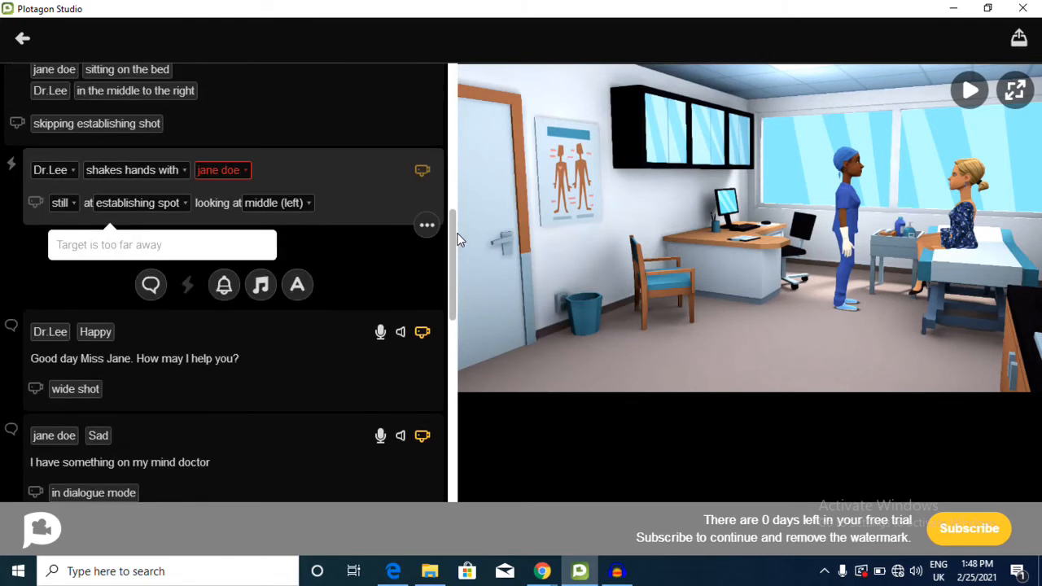
pyautogui.scroll(3, 456, 228)
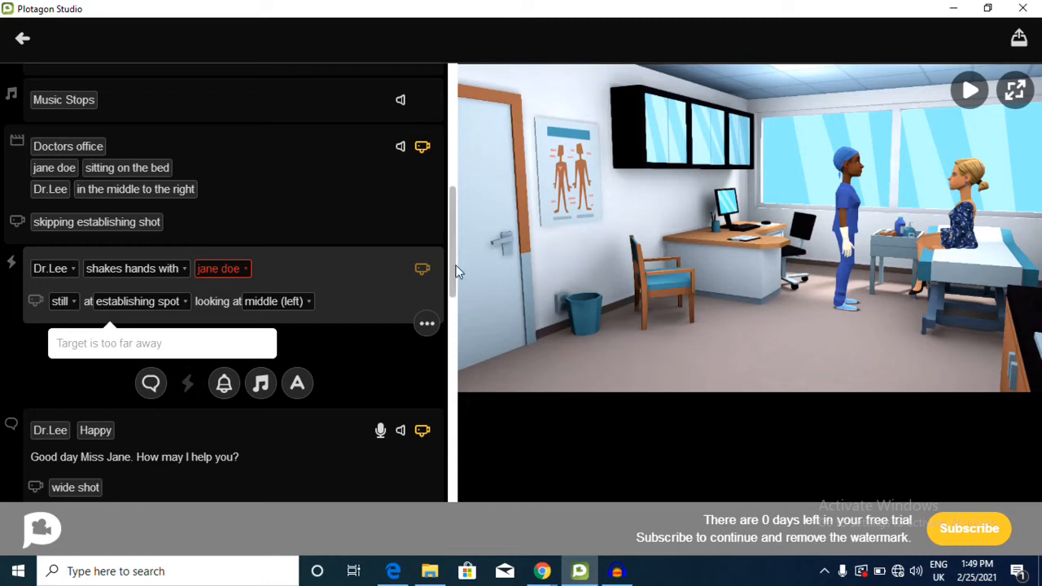
pyautogui.scroll(-10, 456, 324)
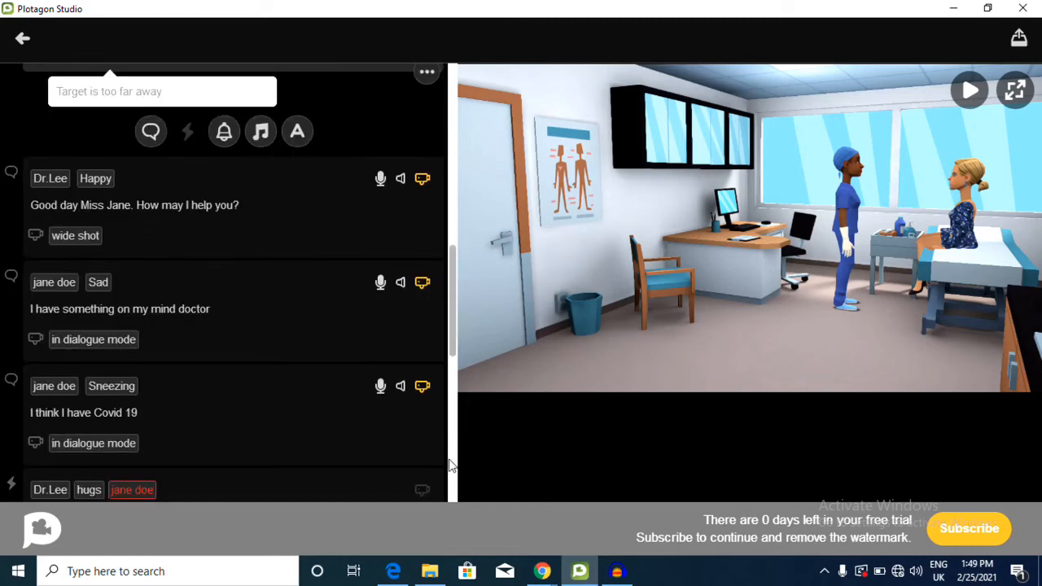
pyautogui.moveTo(440, 568); pyautogui.dragTo(440, 567)
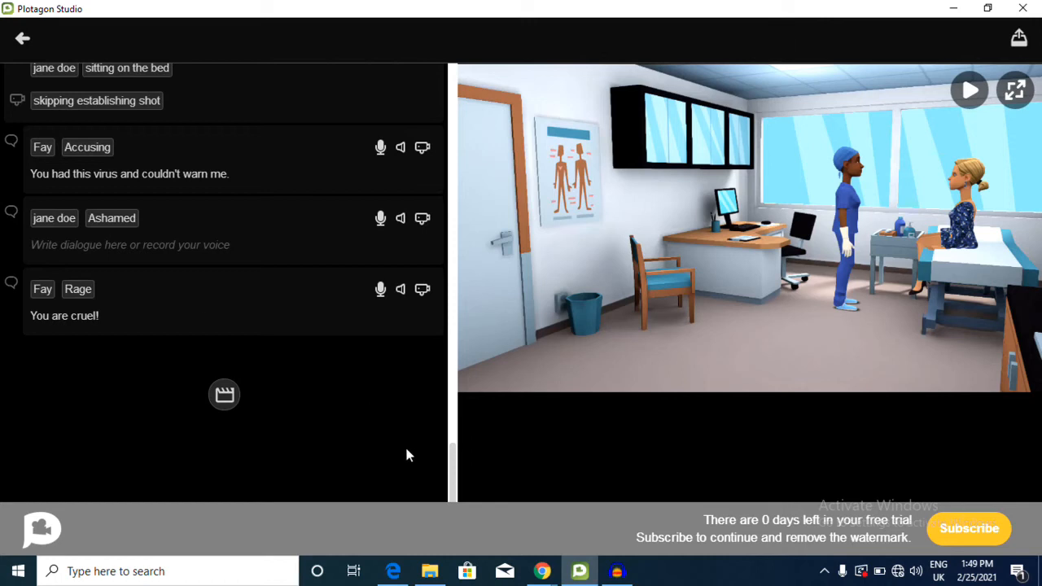
pyautogui.scroll(1, 456, 457)
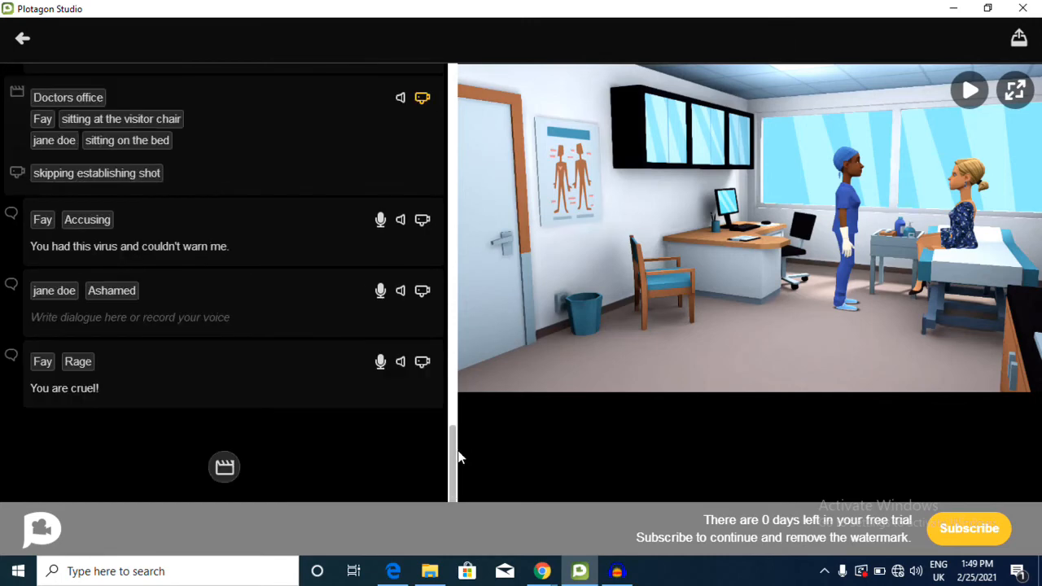
pyautogui.scroll(1, 388, 487)
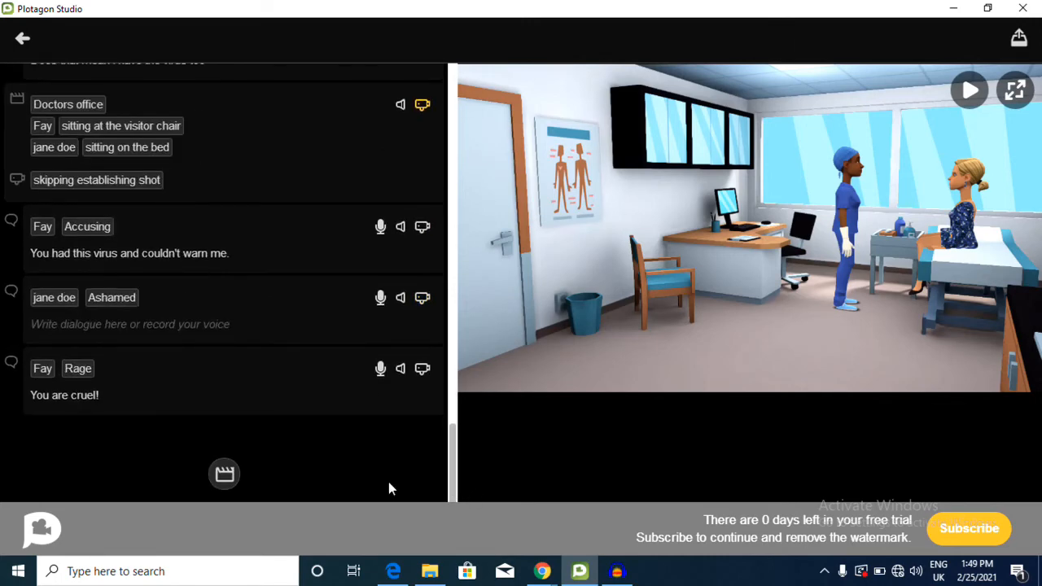
pyautogui.scroll(1, 458, 438)
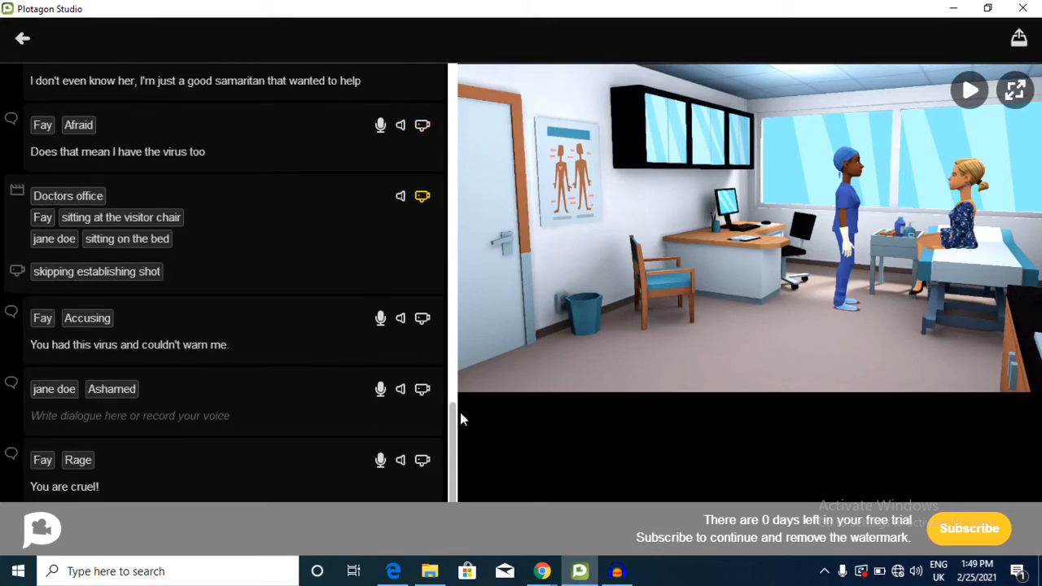
pyautogui.scroll(5, 473, 337)
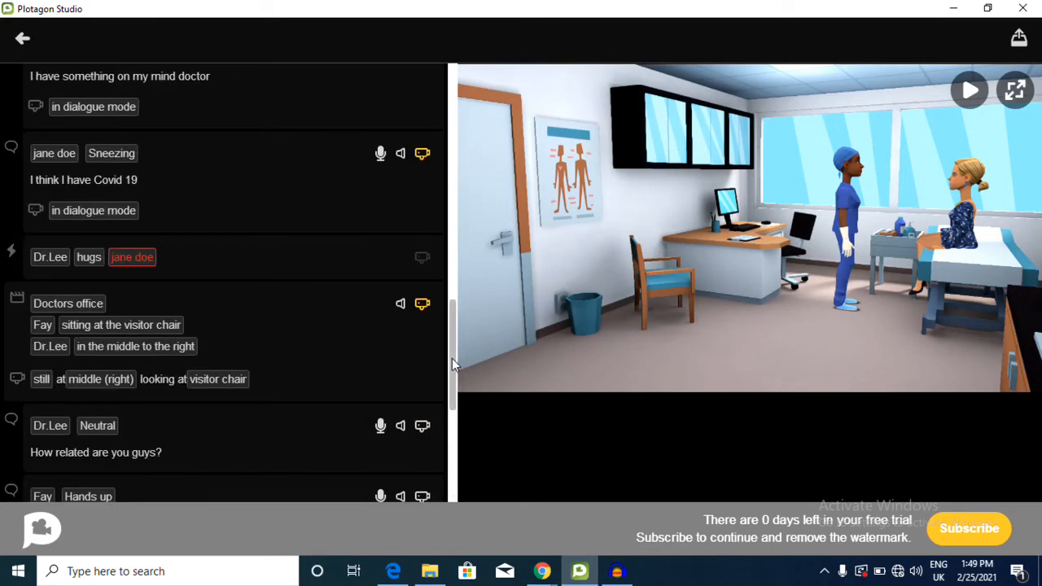
pyautogui.moveTo(452, 358); pyautogui.dragTo(461, 285)
pyautogui.scroll(1, 465, 274)
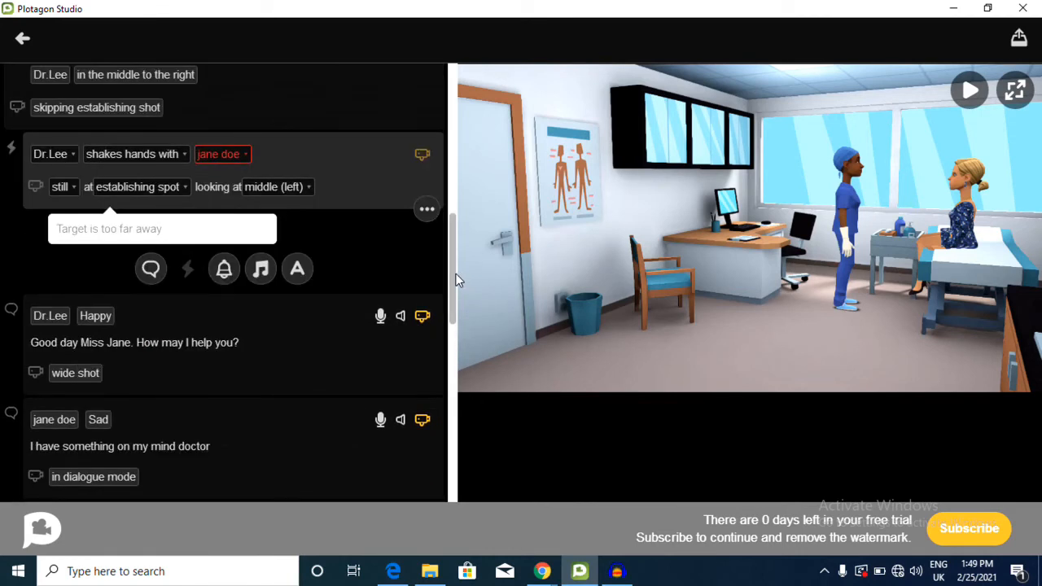
pyautogui.scroll(1, 454, 274)
pyautogui.scroll(1, 453, 264)
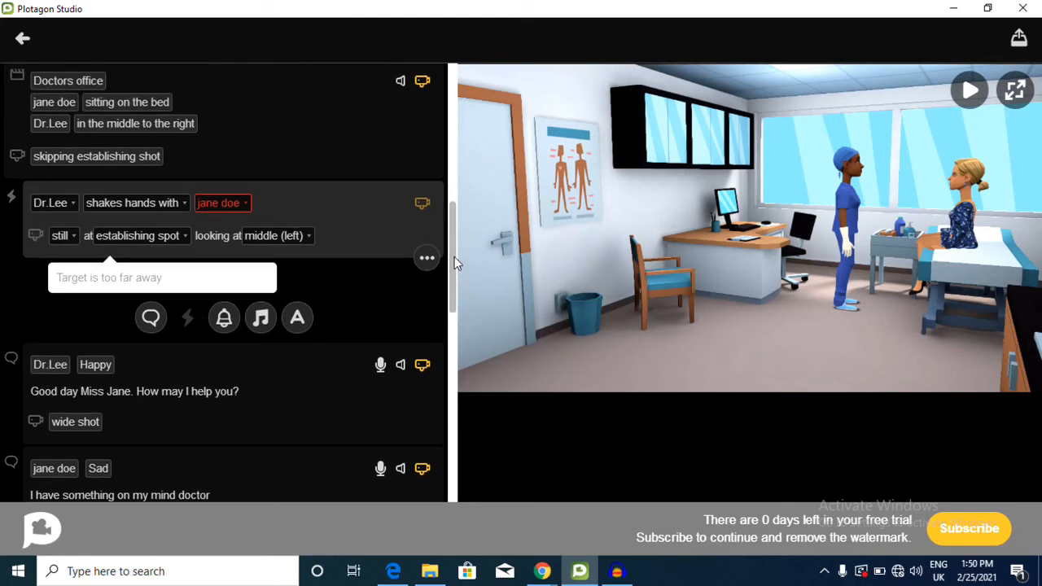
pyautogui.scroll(-3, 449, 276)
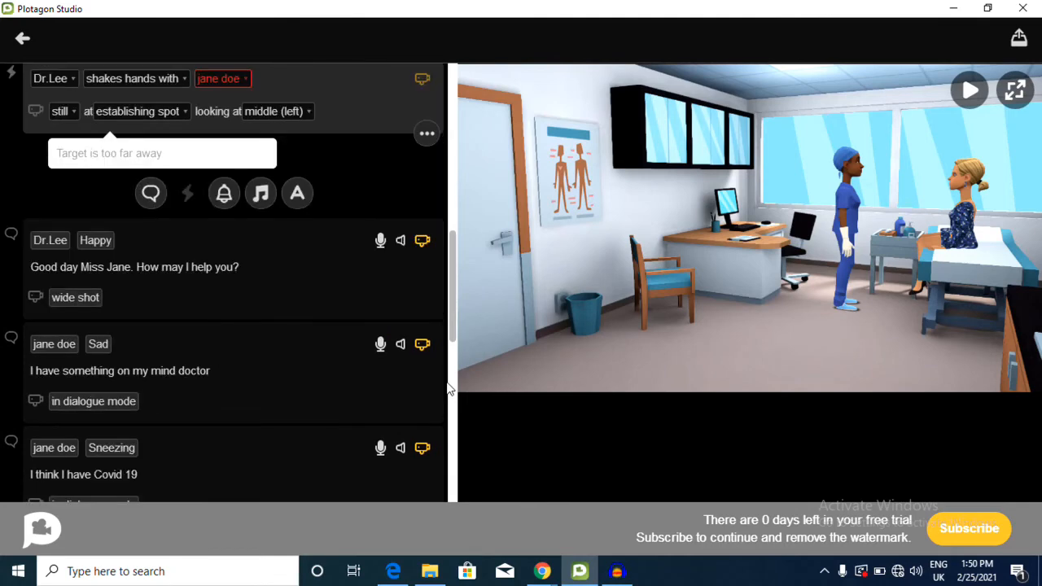
pyautogui.moveTo(450, 389); pyautogui.dragTo(453, 439)
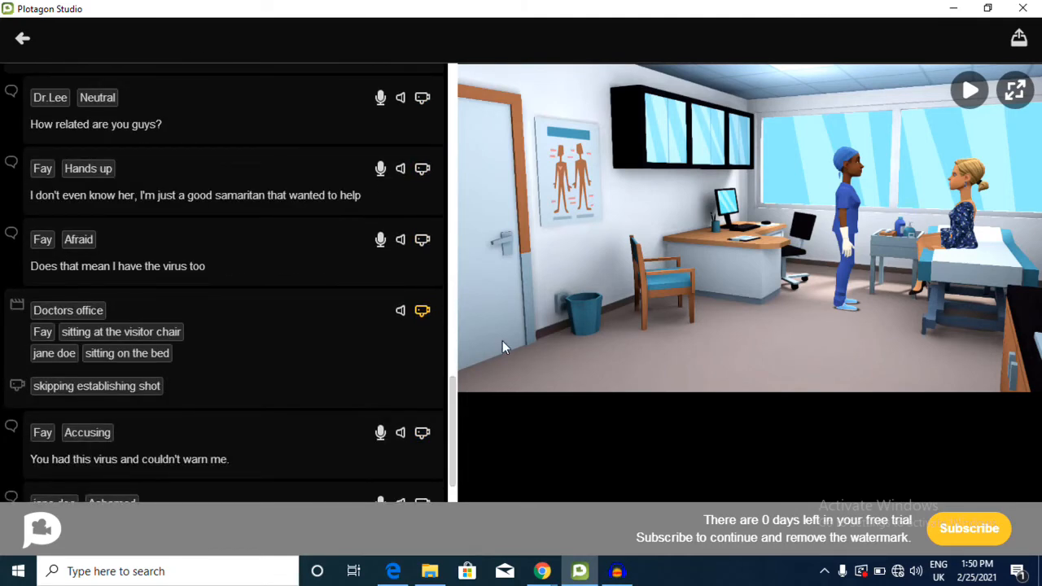
pyautogui.moveTo(450, 399); pyautogui.dragTo(480, 241)
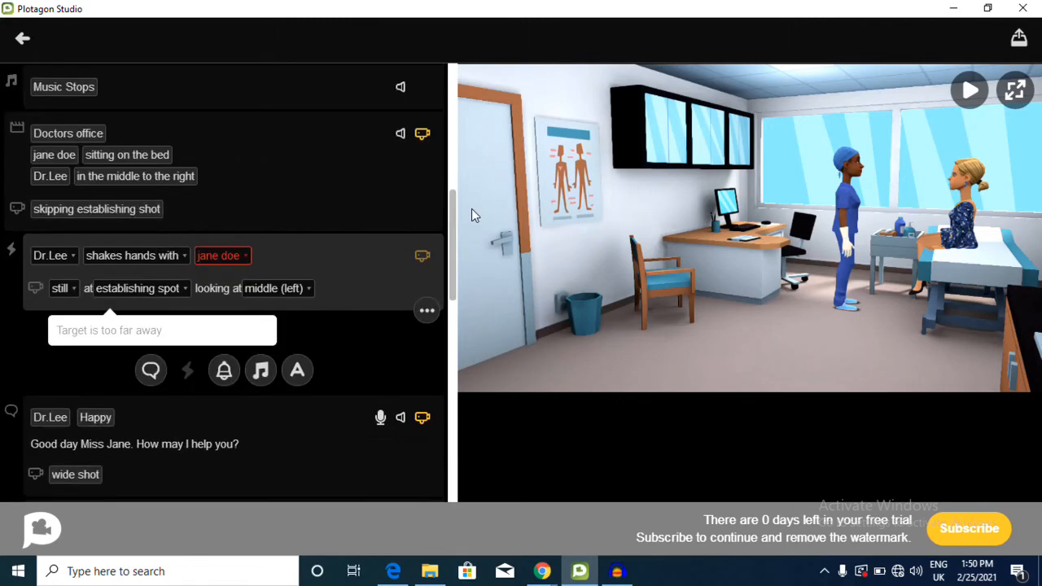
# Set the camera movement of the first Doctors office scene to moving left
pyautogui.click(248, 220)
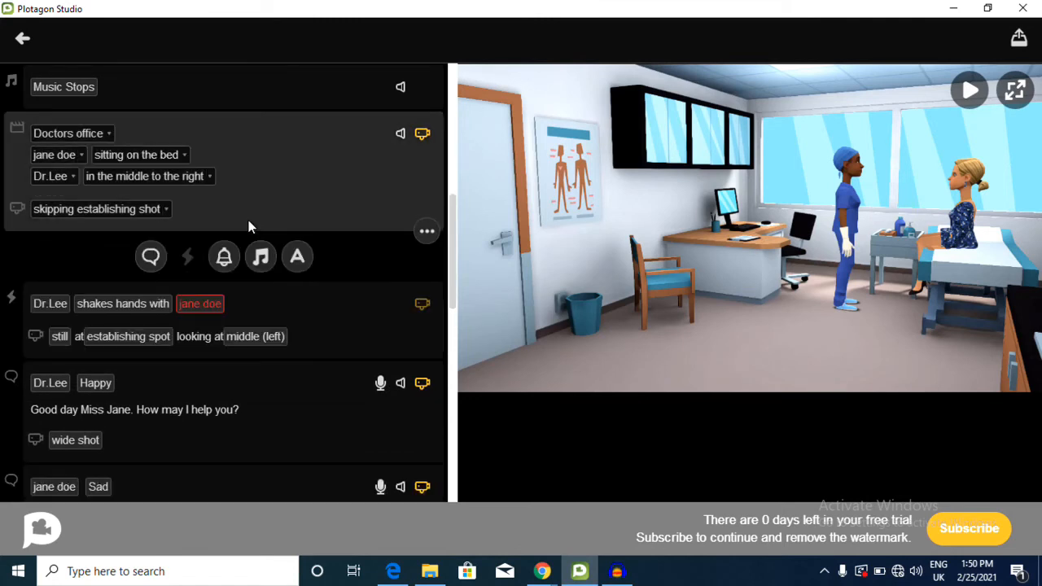
pyautogui.click(115, 208)
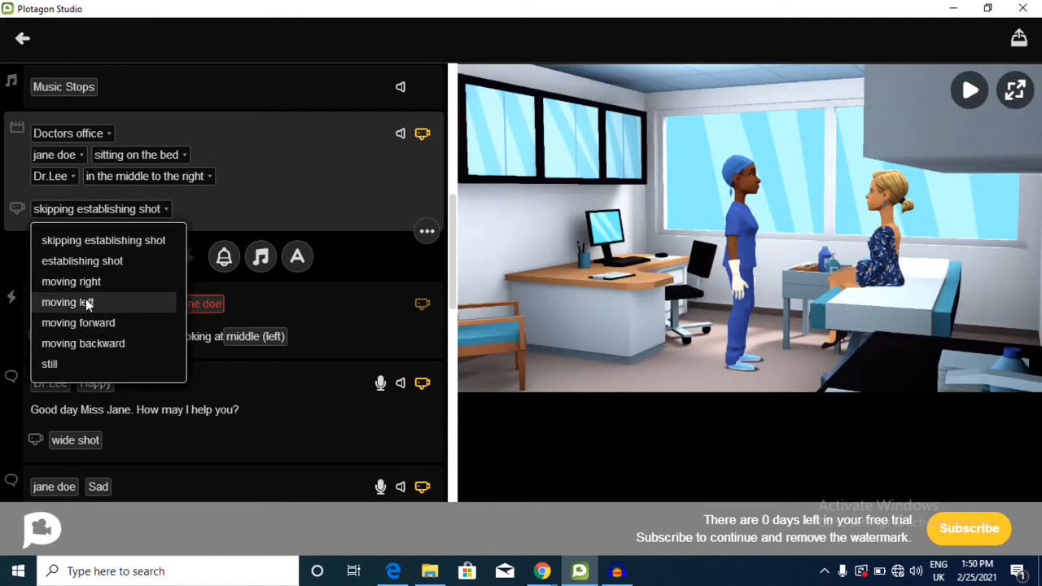
pyautogui.click(85, 299)
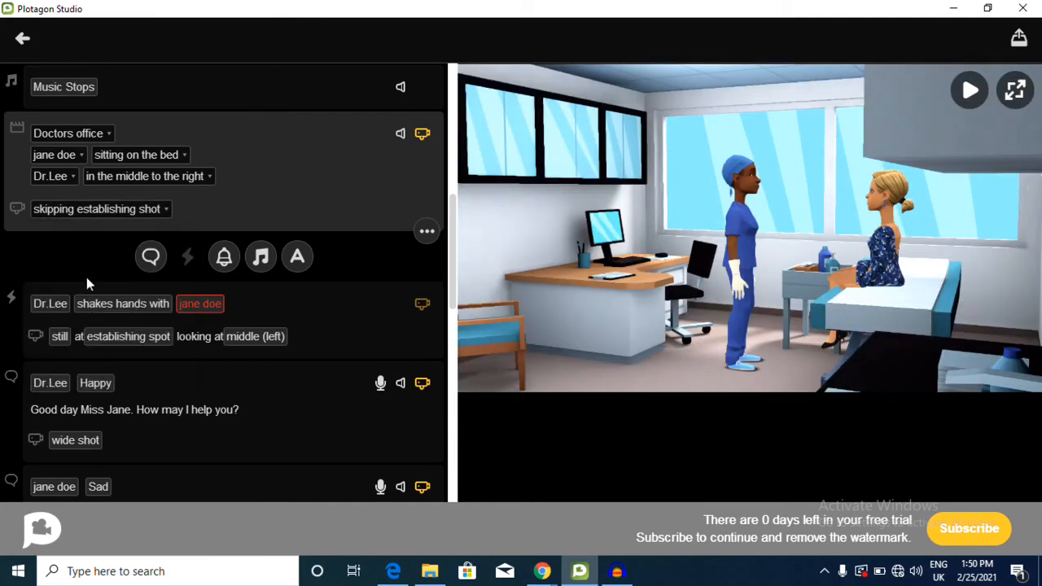
pyautogui.click(104, 214)
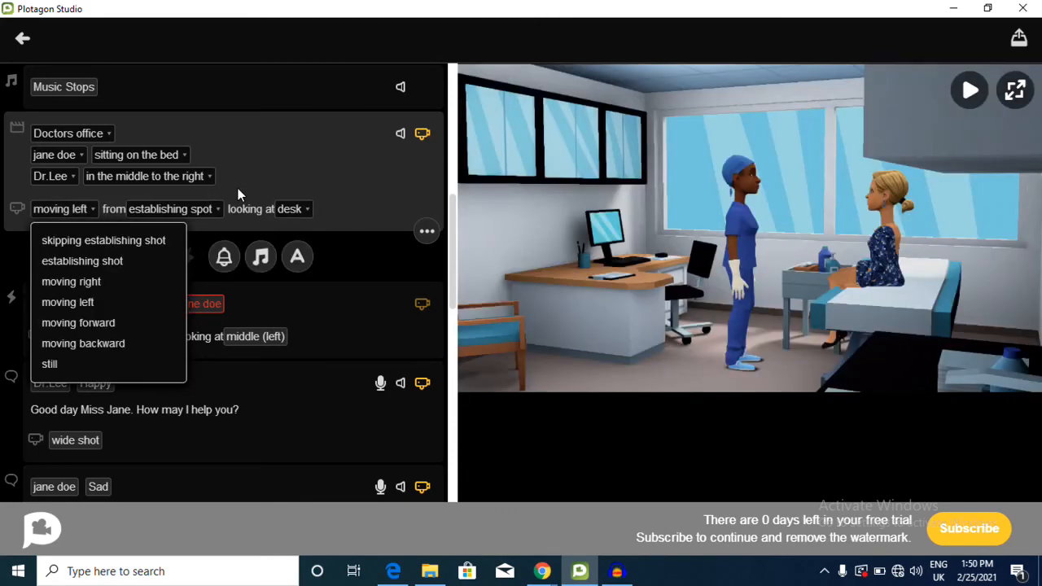
# Set the first Doctors office scene's camera to start from Middle (left) and look at the Bed
pyautogui.click(195, 217)
pyautogui.click(196, 211)
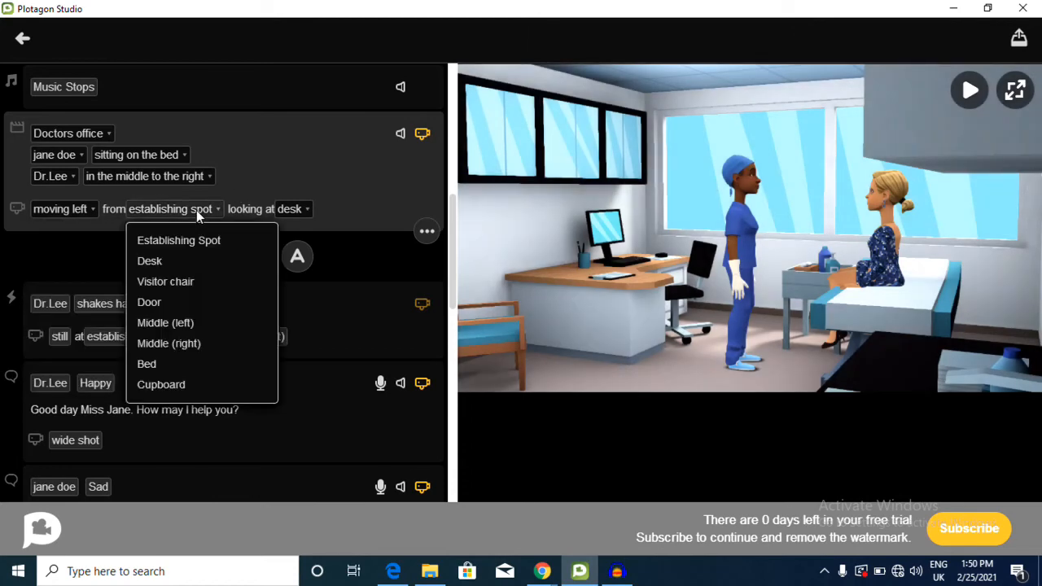
pyautogui.click(177, 317)
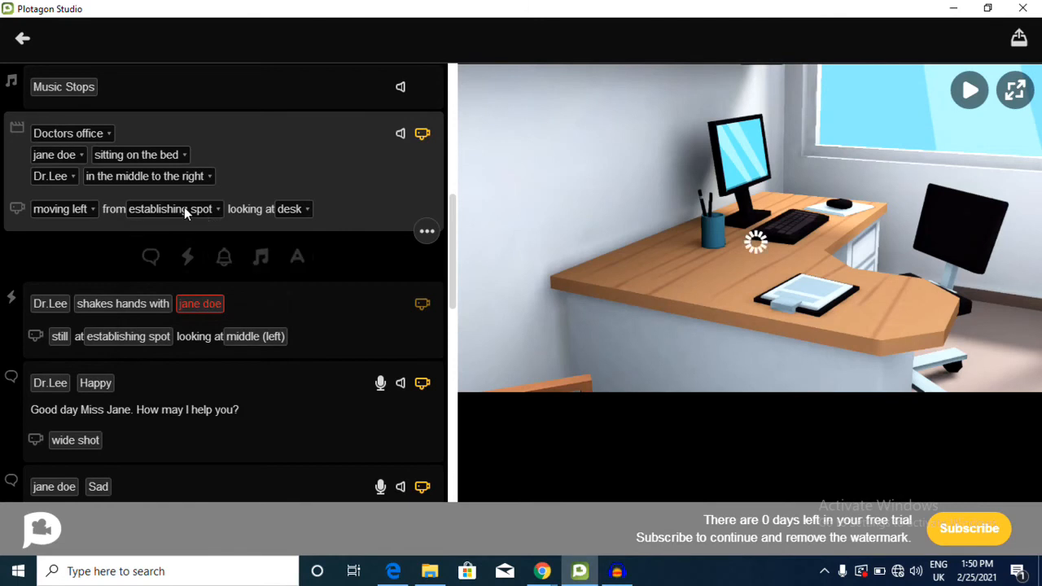
pyautogui.click(185, 207)
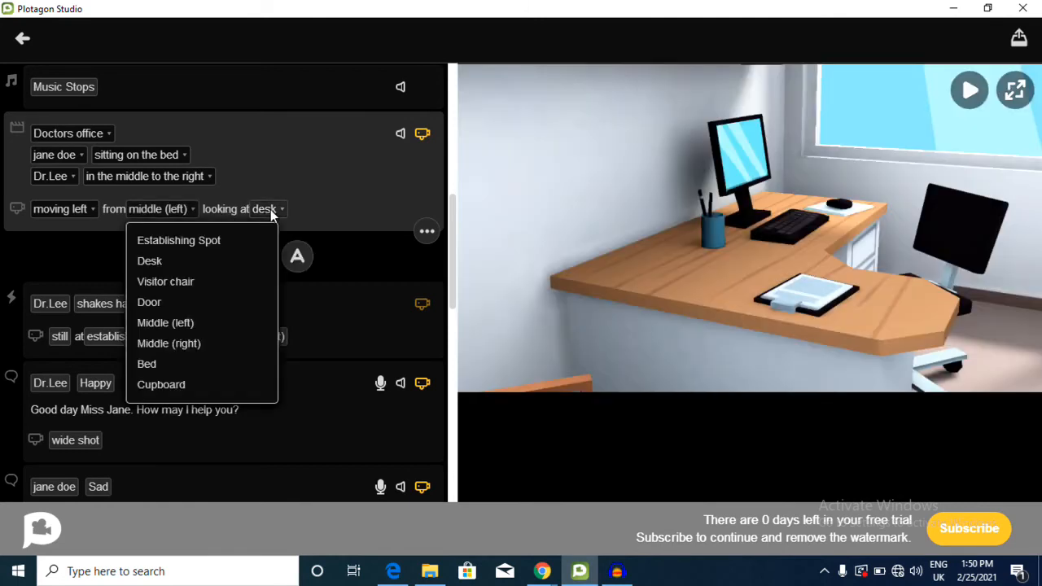
pyautogui.click(269, 211)
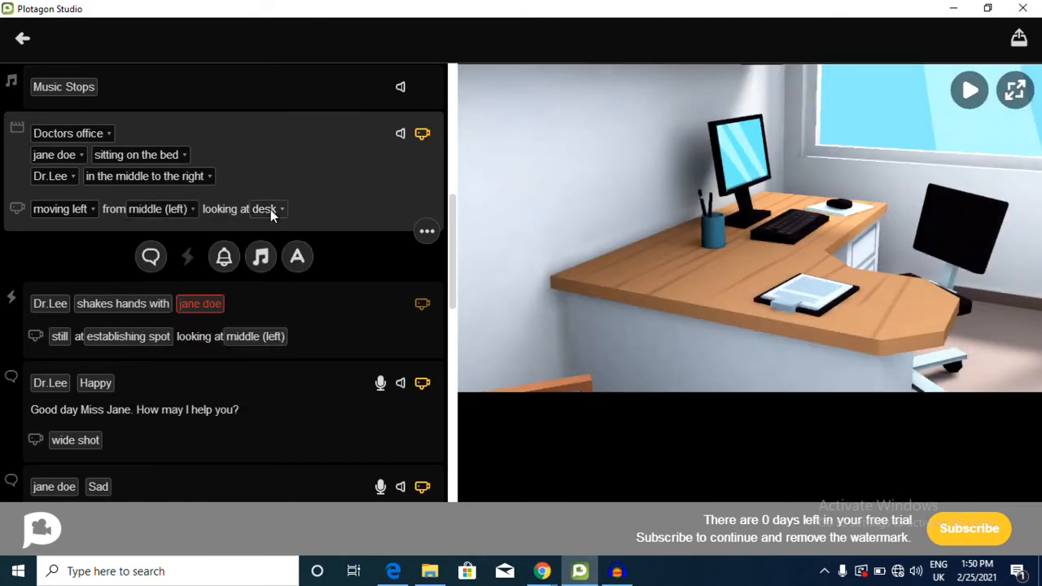
pyautogui.click(271, 210)
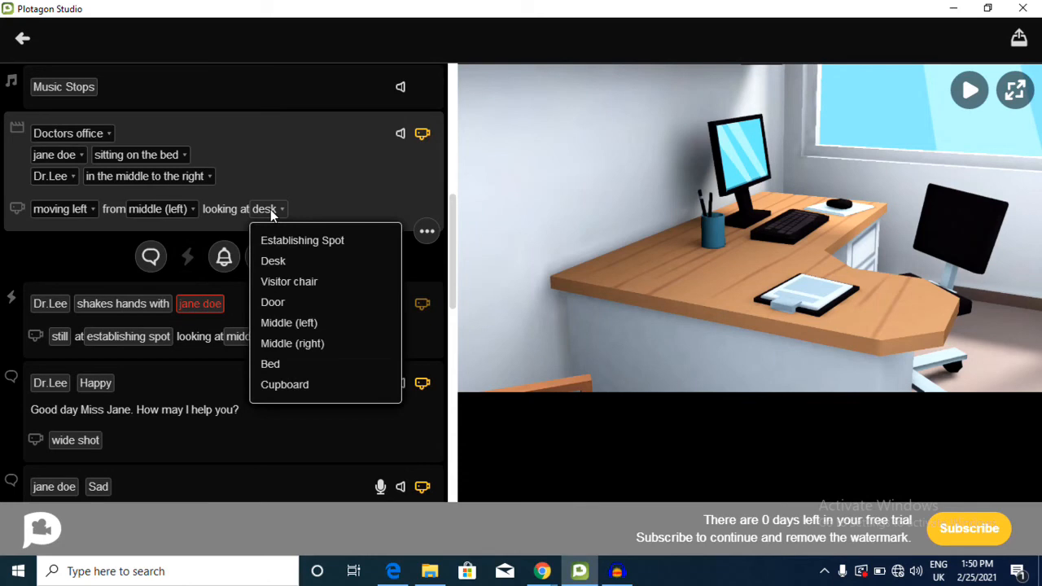
pyautogui.click(282, 364)
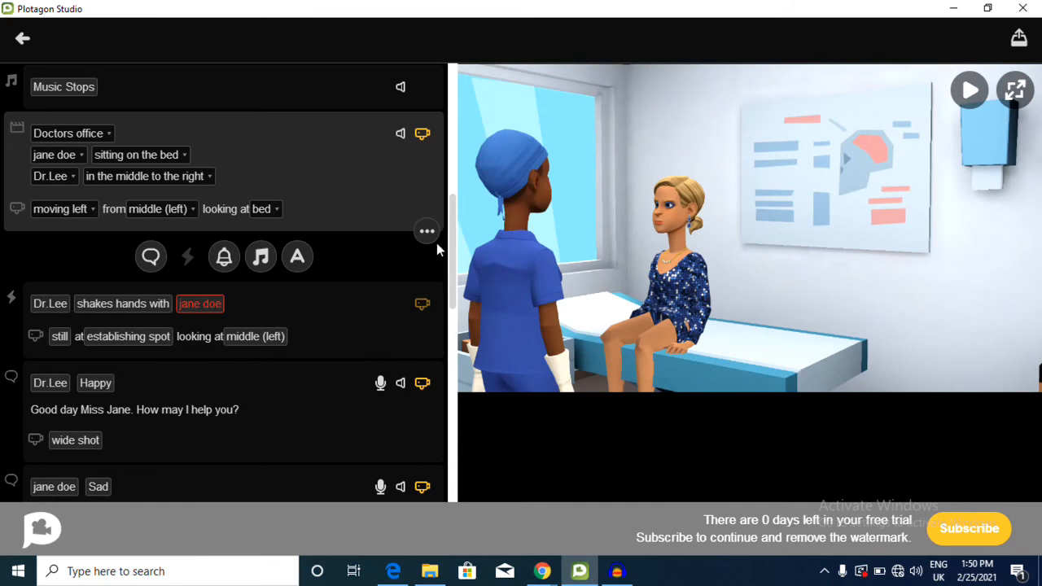
# Play a preview starting from the first Doctors office scene to check its camera shot, and stop the playback
pyautogui.moveTo(450, 260); pyautogui.dragTo(452, 227)
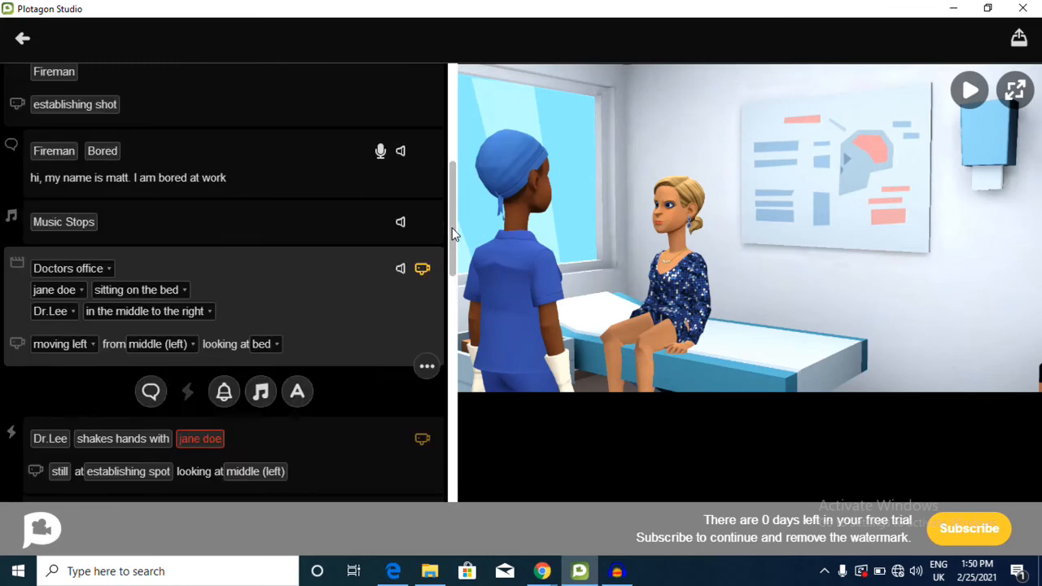
pyautogui.click(967, 94)
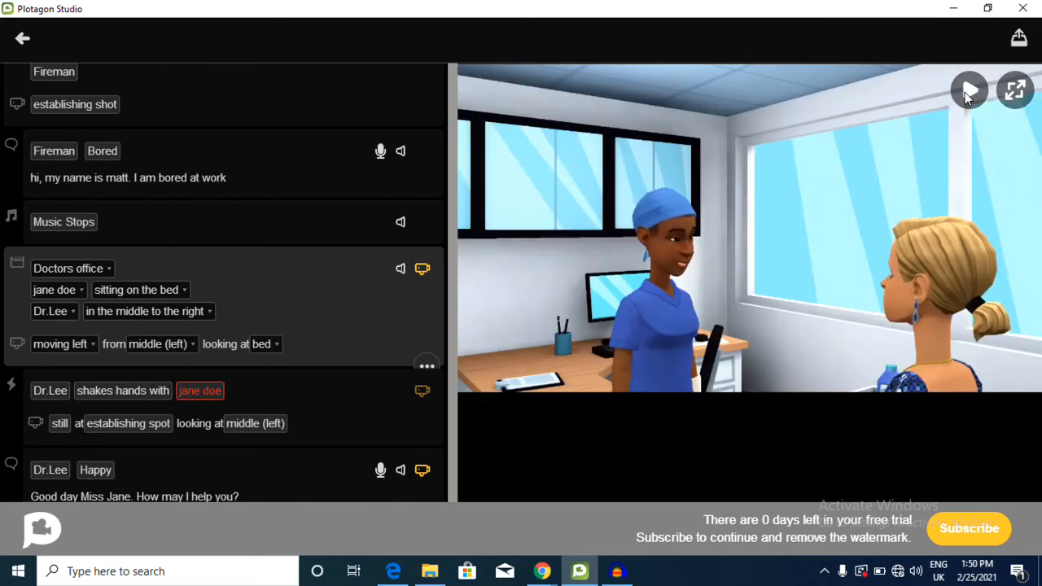
pyautogui.click(967, 95)
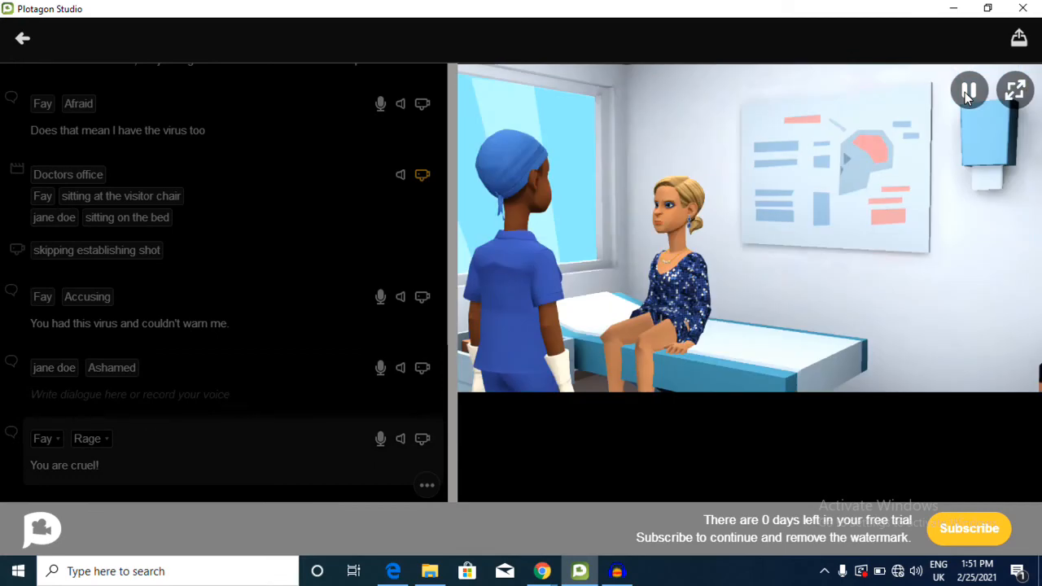
pyautogui.click(967, 97)
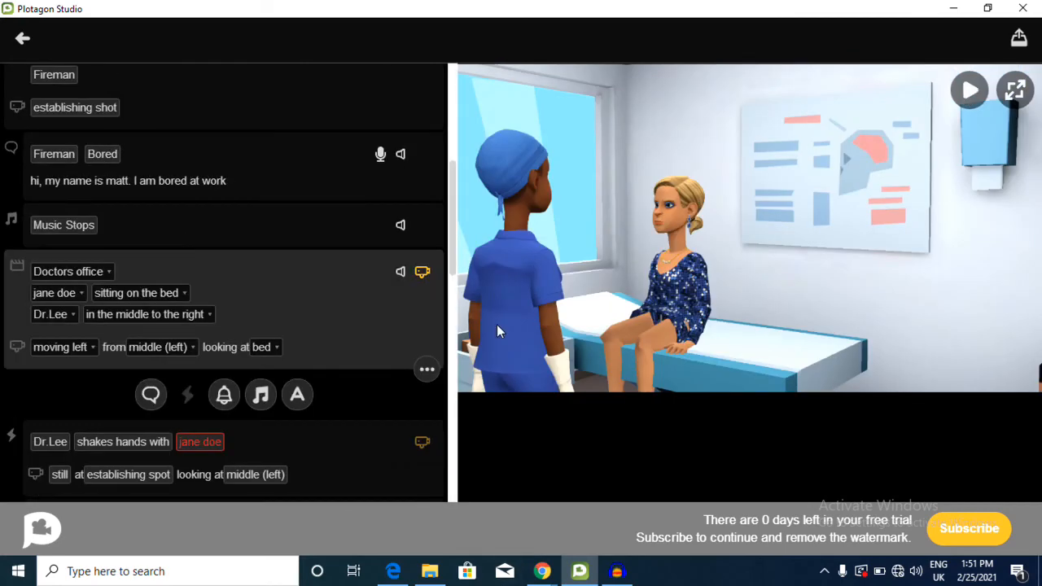
# Change the camera setting of the second Doctors office scene, with Fay in the visitor chair, to skipping establishing shot
pyautogui.moveTo(456, 240); pyautogui.dragTo(440, 361)
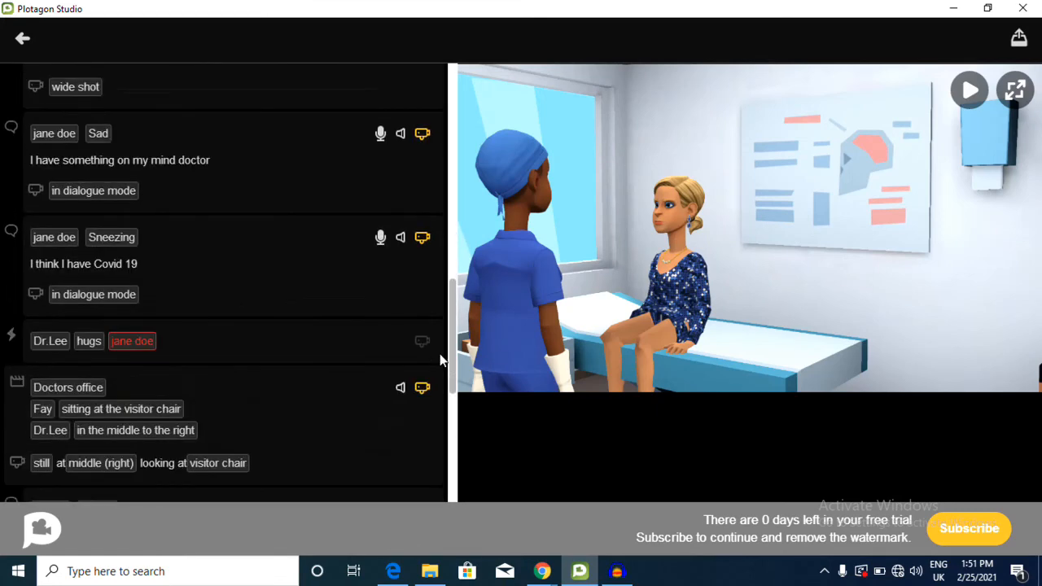
pyautogui.scroll(-2, 439, 379)
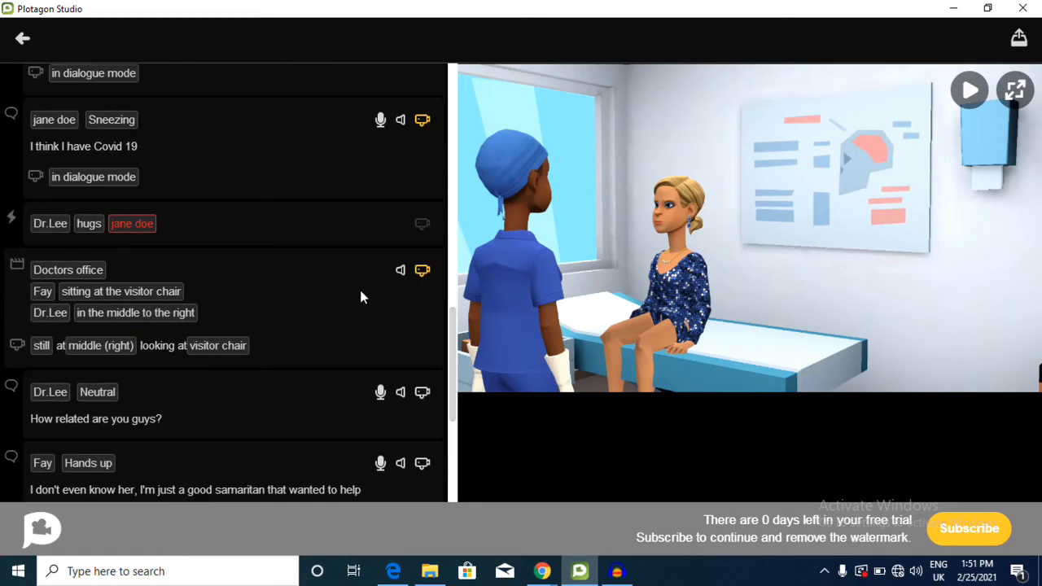
pyautogui.click(360, 291)
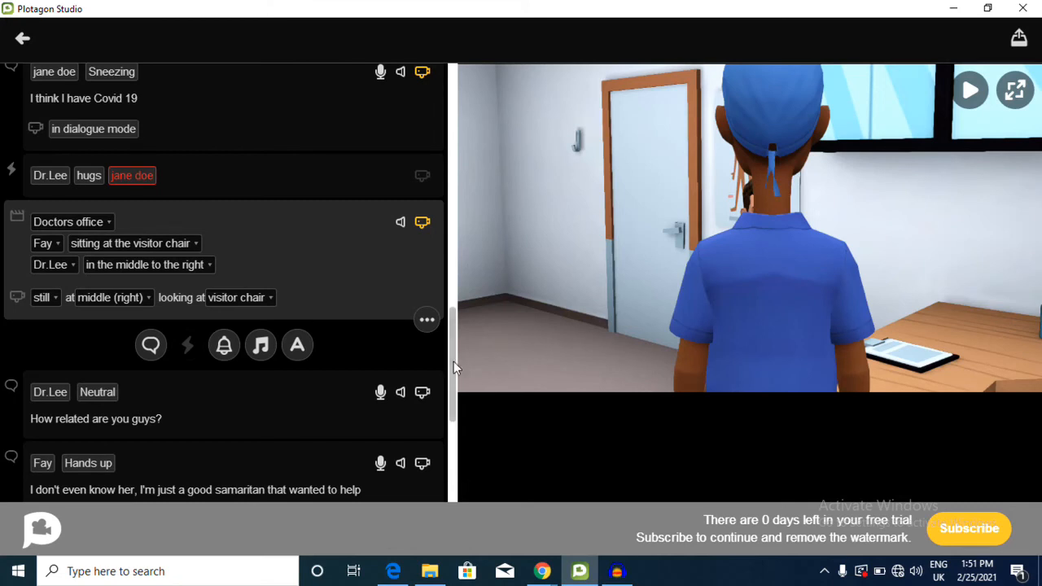
pyautogui.moveTo(453, 363); pyautogui.dragTo(450, 383)
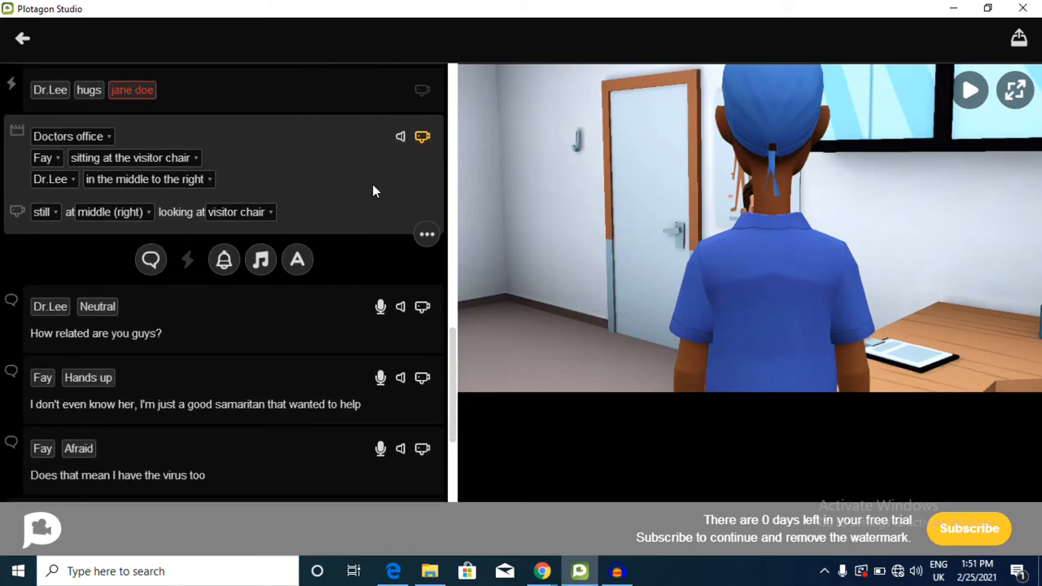
pyautogui.click(47, 213)
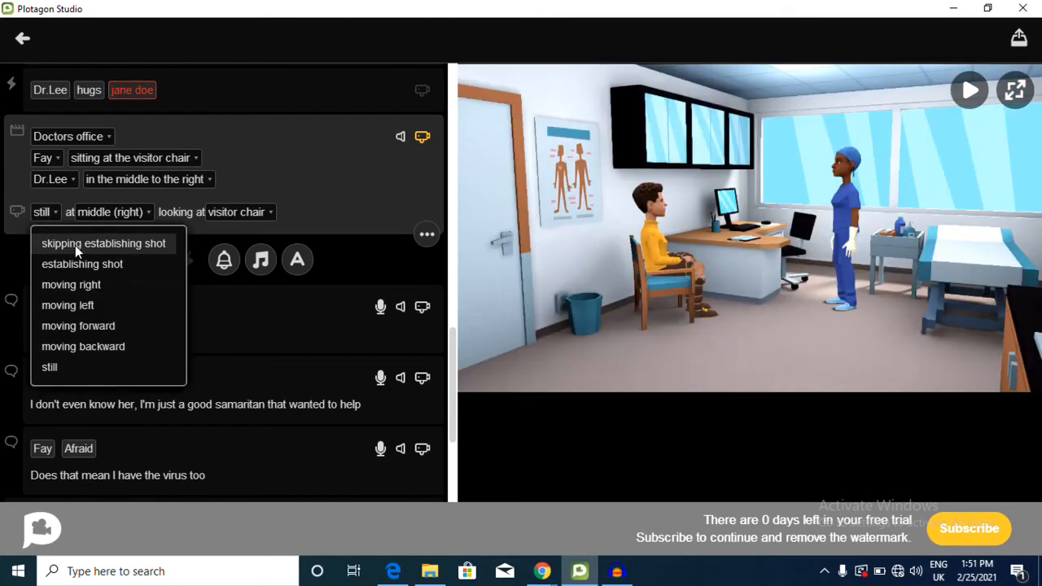
pyautogui.click(74, 245)
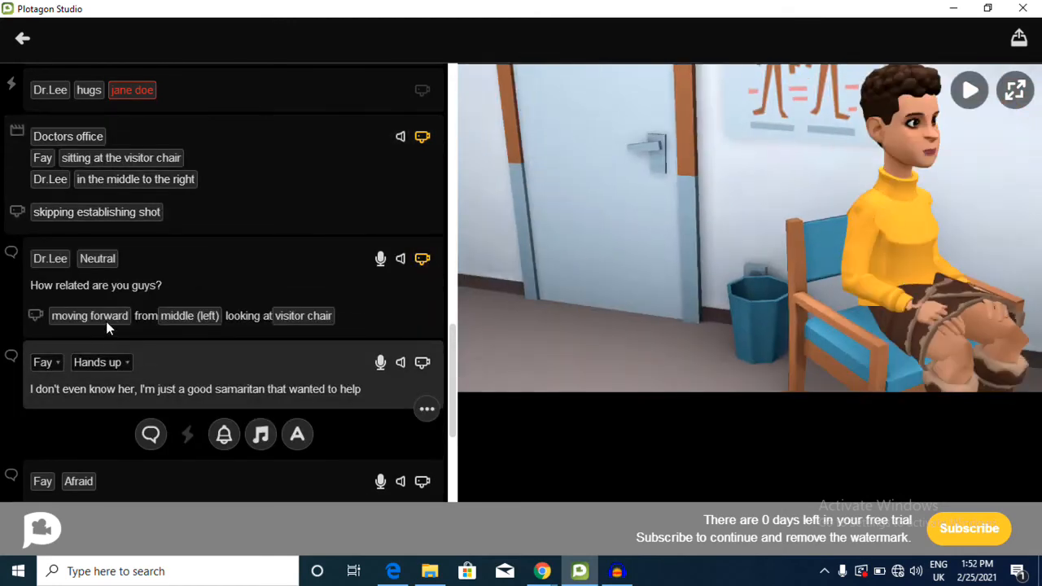
# Set the camera of the doctor's line "How related are you guys?" to in dialogue mode
pyautogui.click(106, 321)
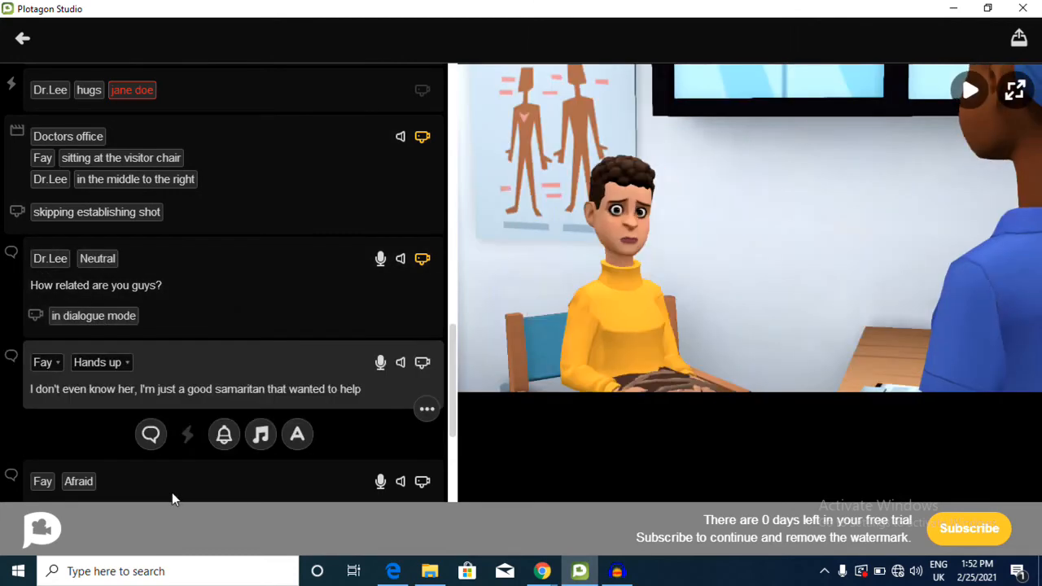
pyautogui.click(172, 492)
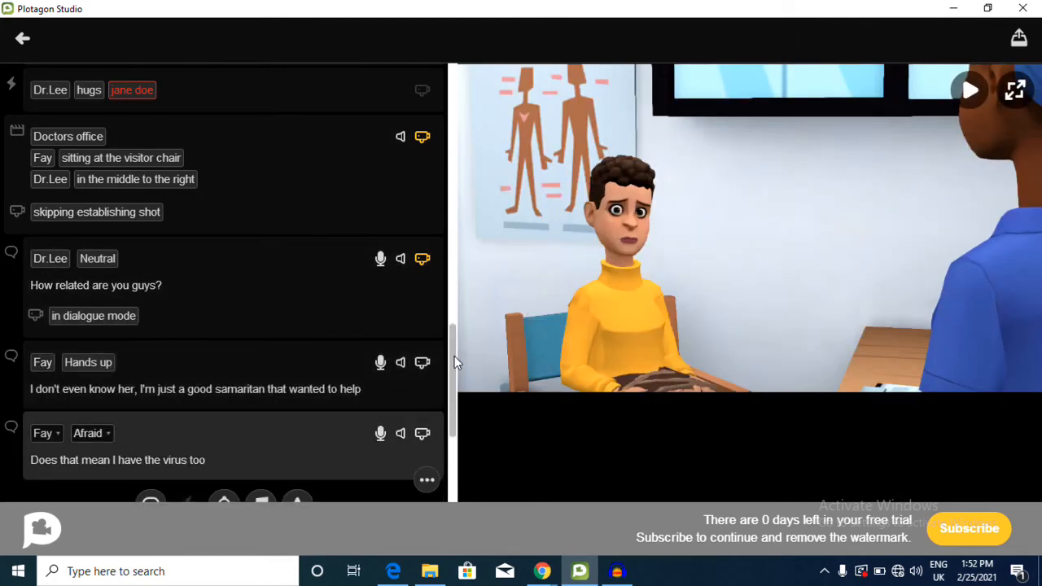
pyautogui.scroll(-1, 452, 355)
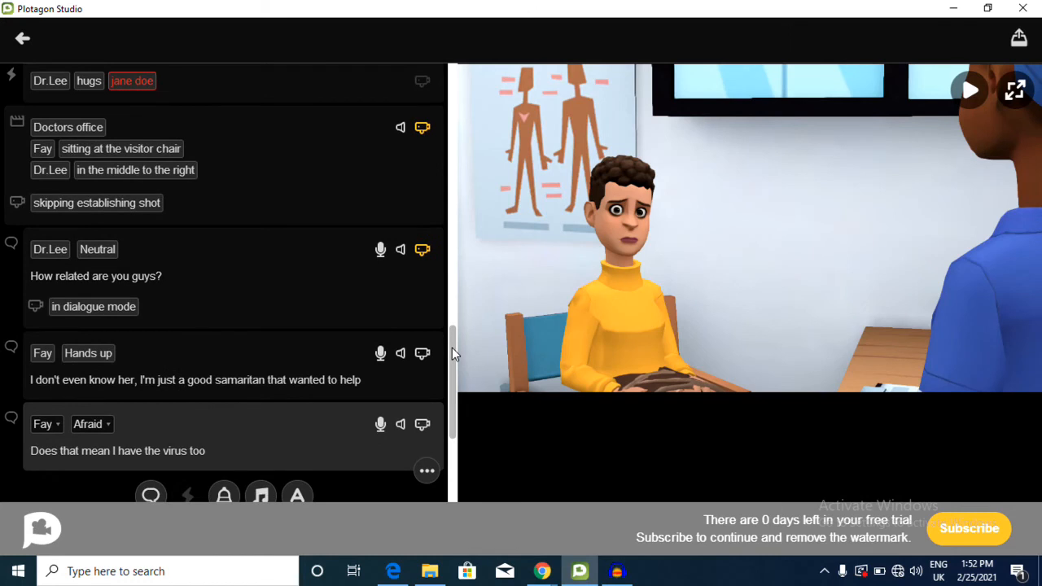
# Play a preview starting from the sneezing line "I think I have Covid 19", and stop the playback
pyautogui.scroll(2, 452, 348)
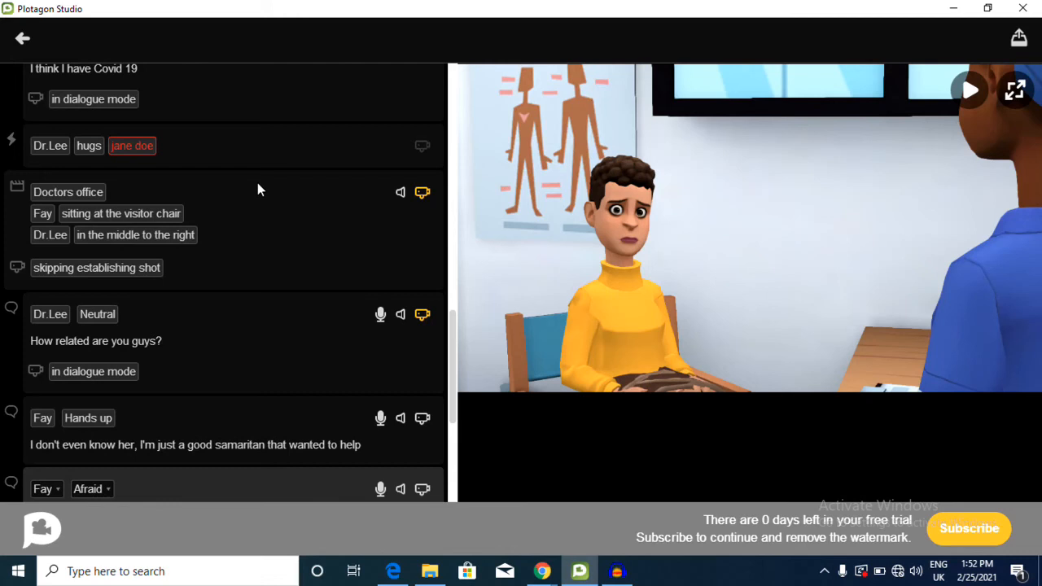
pyautogui.click(296, 113)
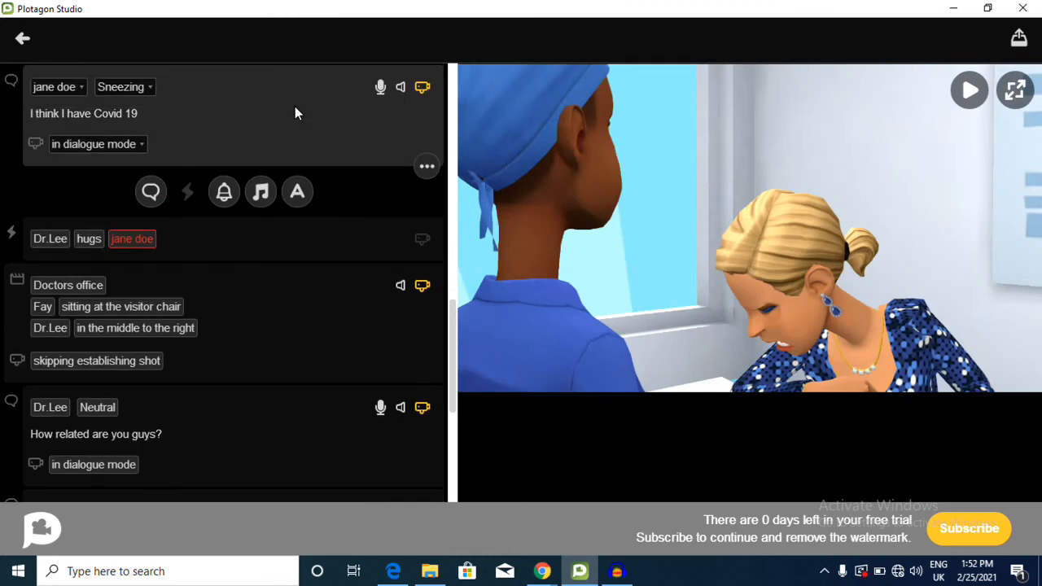
pyautogui.click(977, 94)
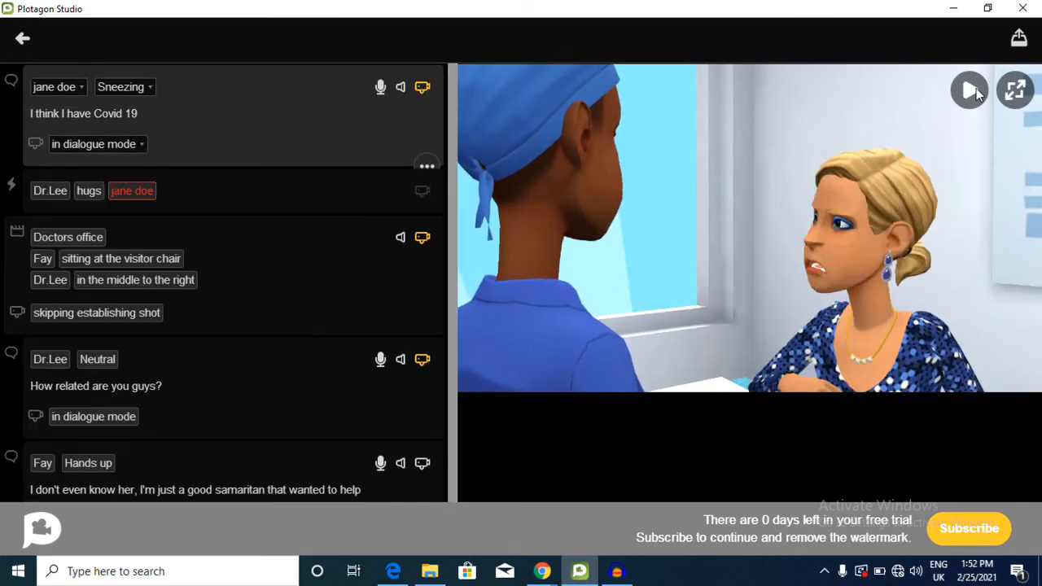
pyautogui.click(971, 91)
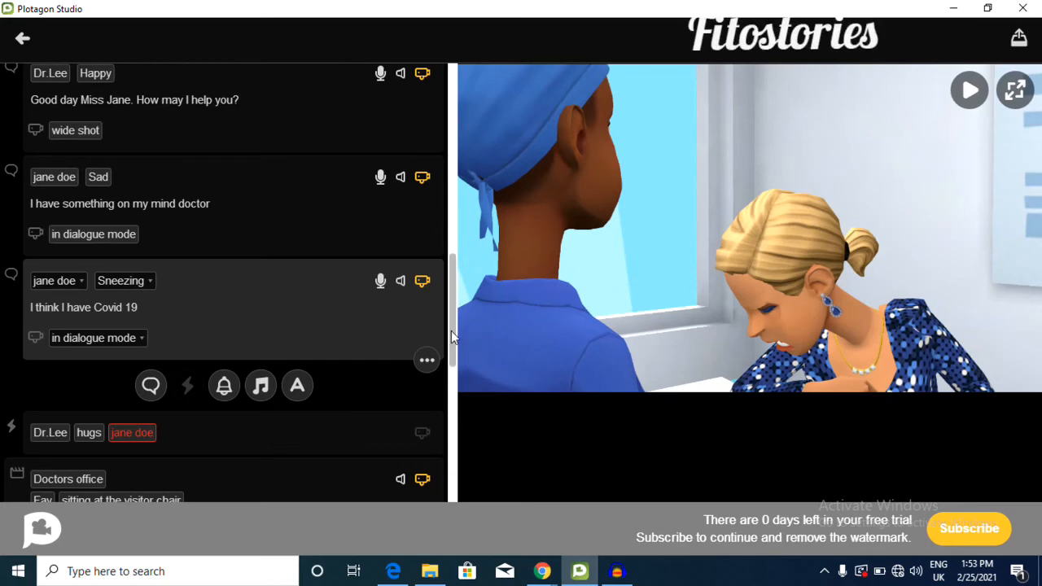
# Inspect the shots of the Ashamed blank line and the Accusing line in the last Doctors office scene
pyautogui.scroll(-2, 447, 361)
pyautogui.scroll(-6, 447, 361)
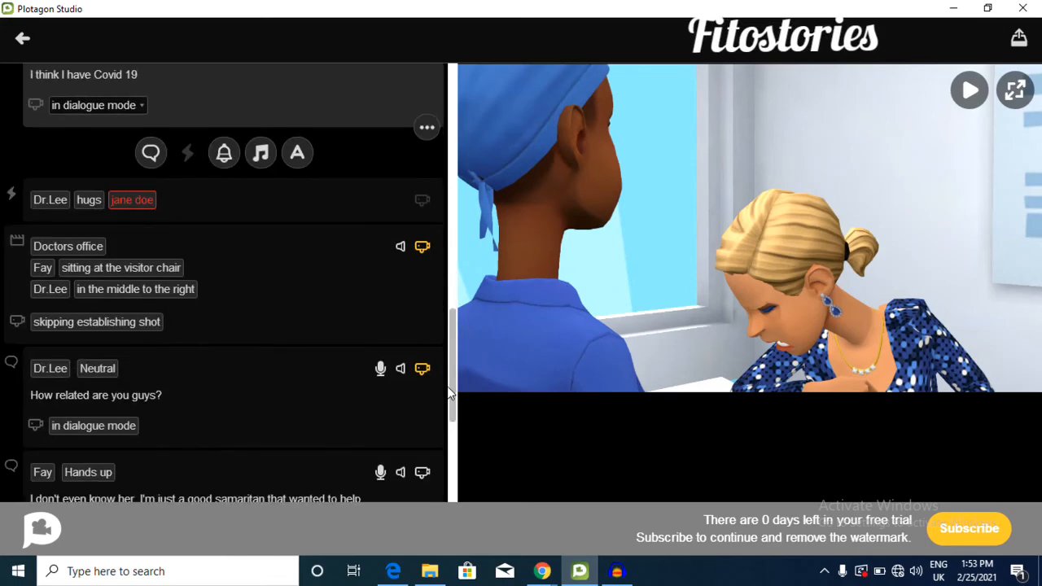
pyautogui.scroll(-4, 458, 493)
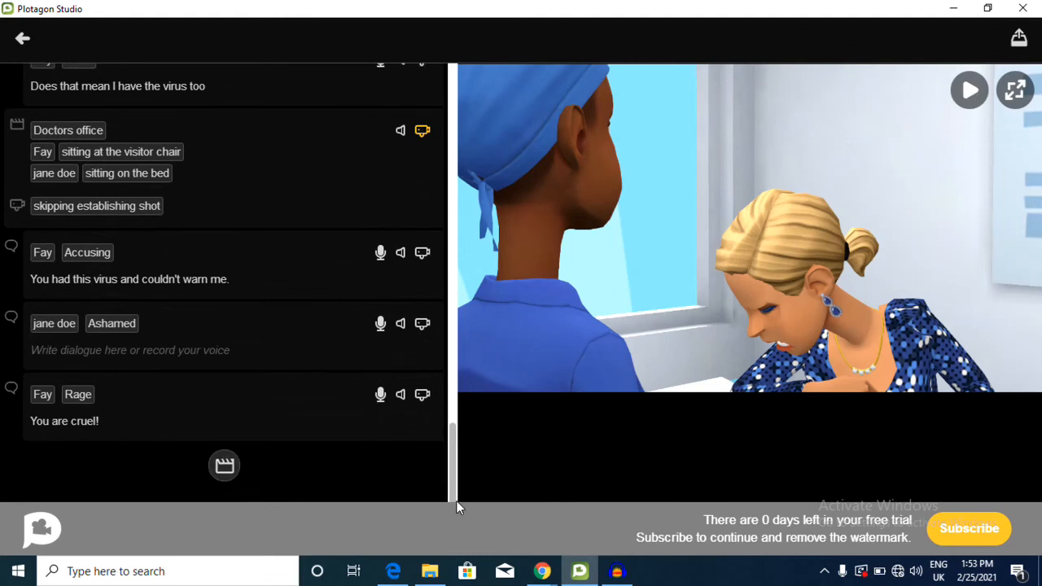
pyautogui.click(300, 367)
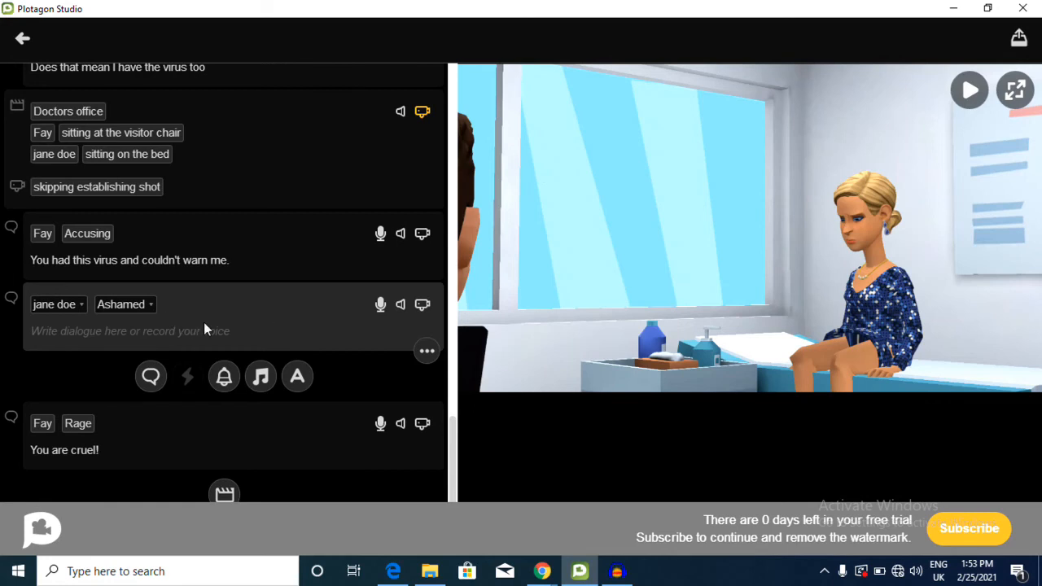
pyautogui.click(275, 265)
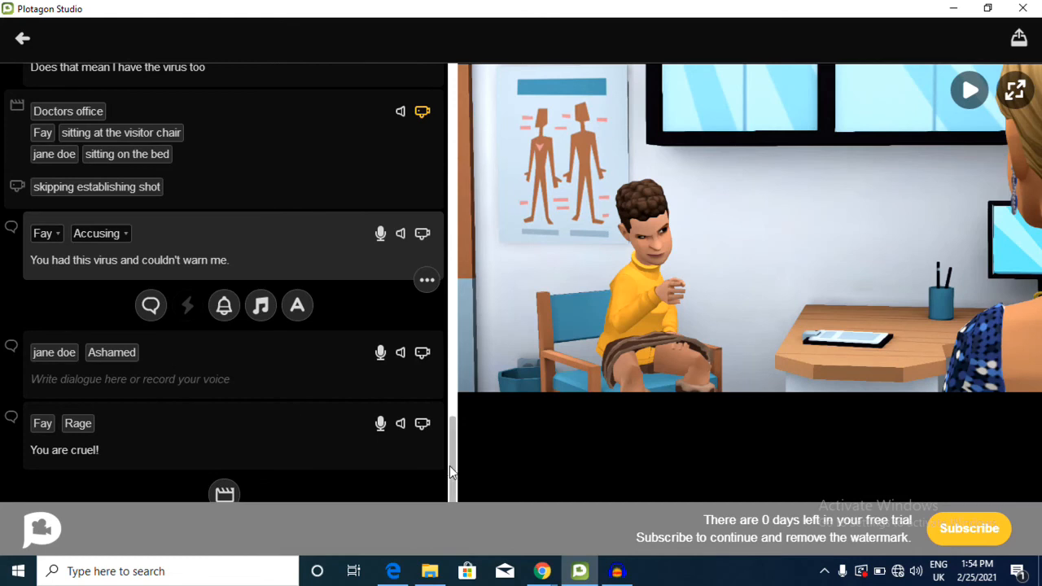
# Move the Music Stops item from before the first Doctors office scene to the script's end, after the line "You are cruel!"
pyautogui.moveTo(452, 466); pyautogui.dragTo(451, 442)
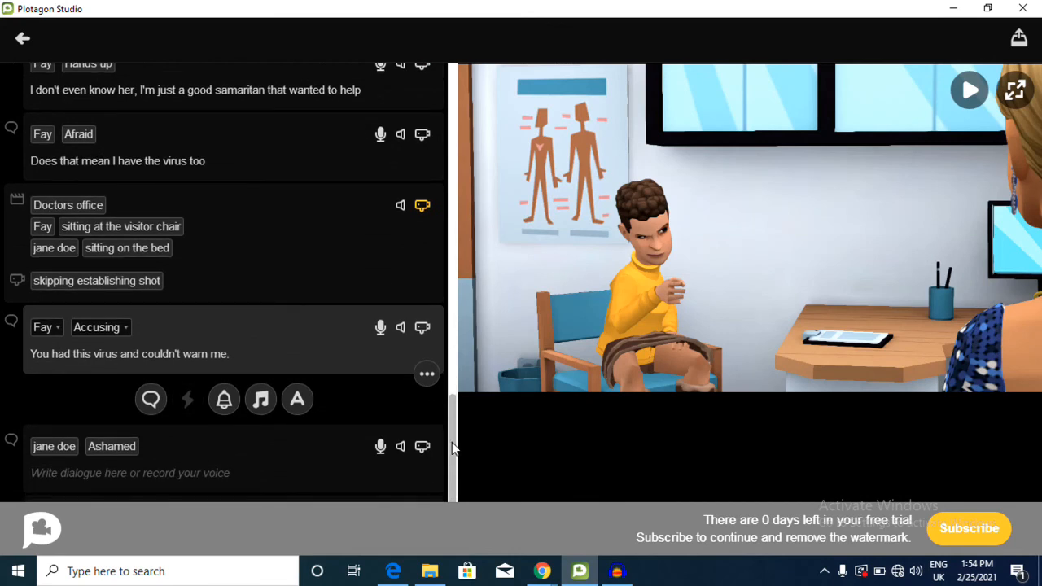
pyautogui.moveTo(454, 447); pyautogui.dragTo(457, 332)
pyautogui.scroll(3, 459, 314)
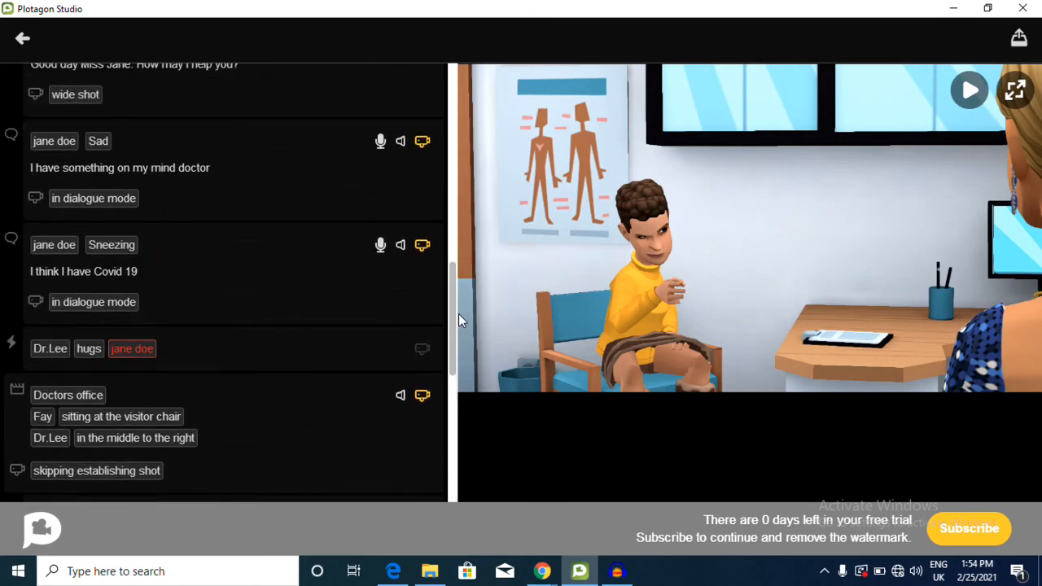
pyautogui.scroll(3, 455, 244)
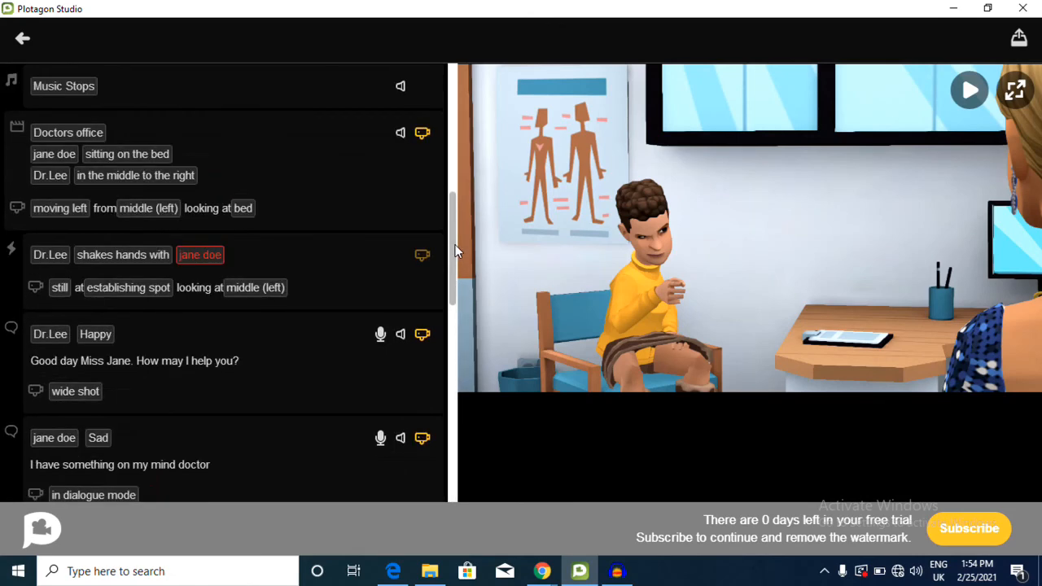
pyautogui.click(347, 193)
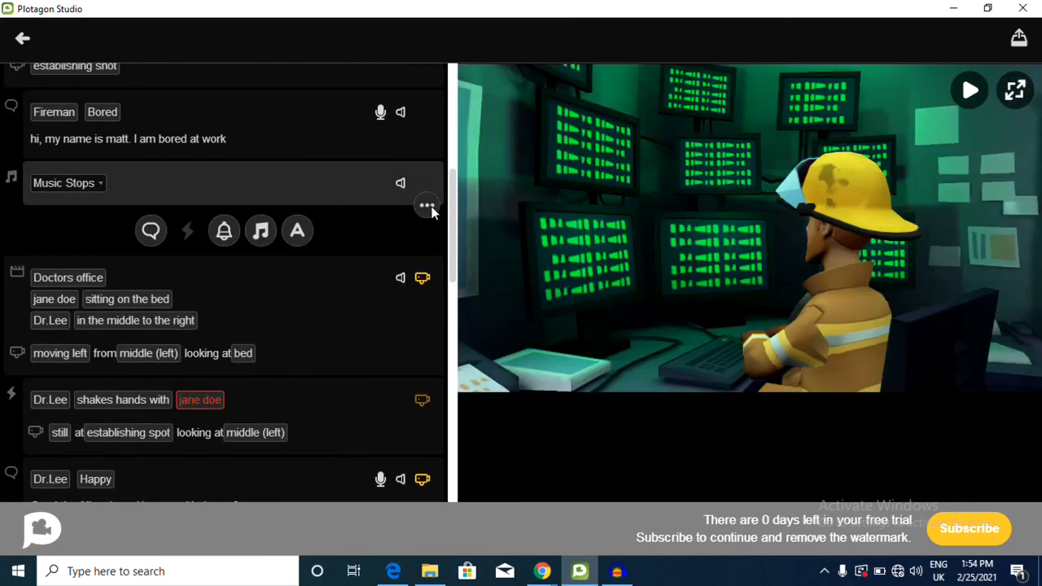
pyautogui.click(429, 207)
pyautogui.click(382, 184)
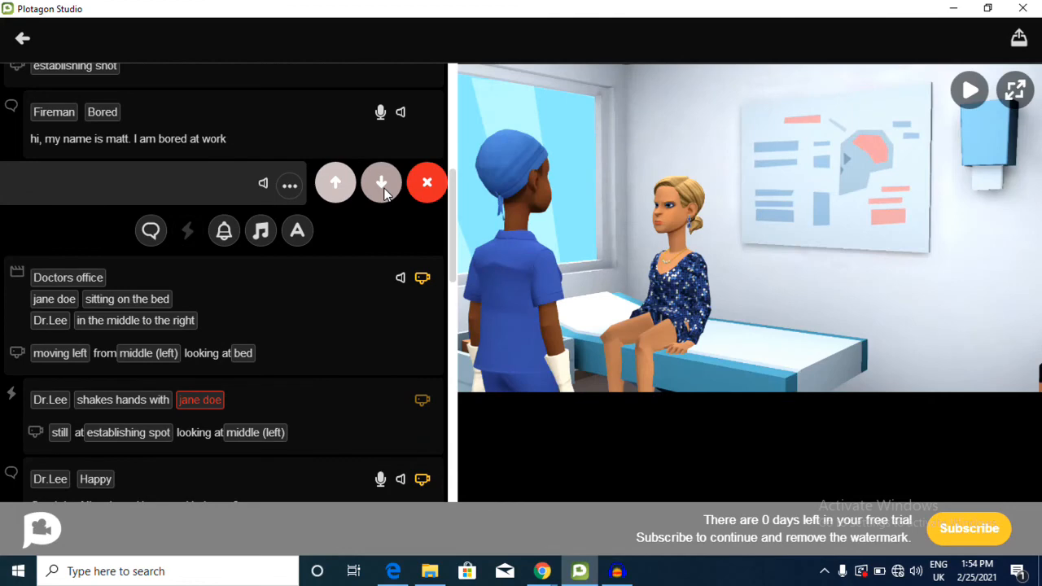
pyautogui.click(386, 190)
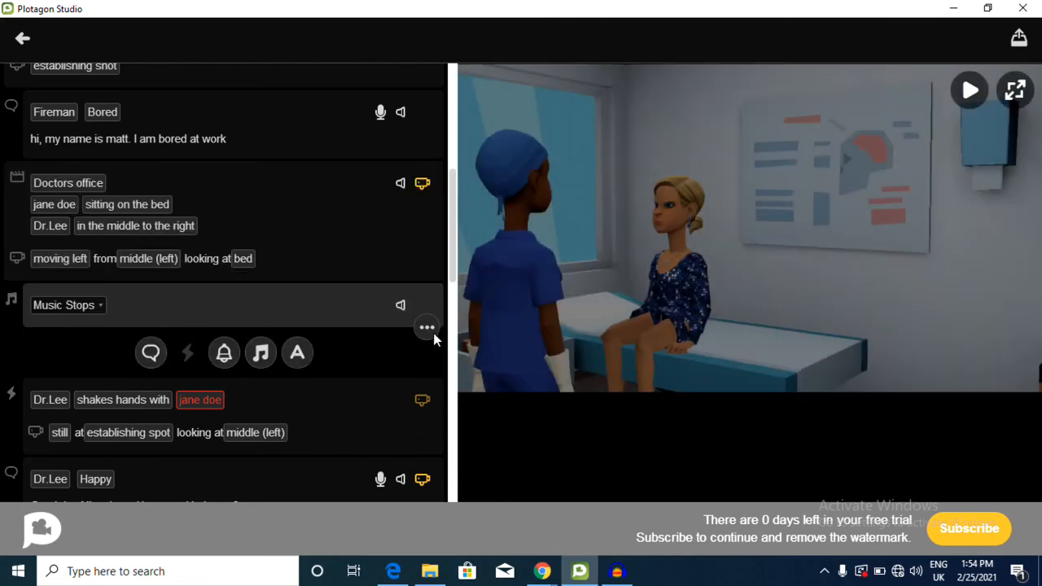
pyautogui.click(428, 329)
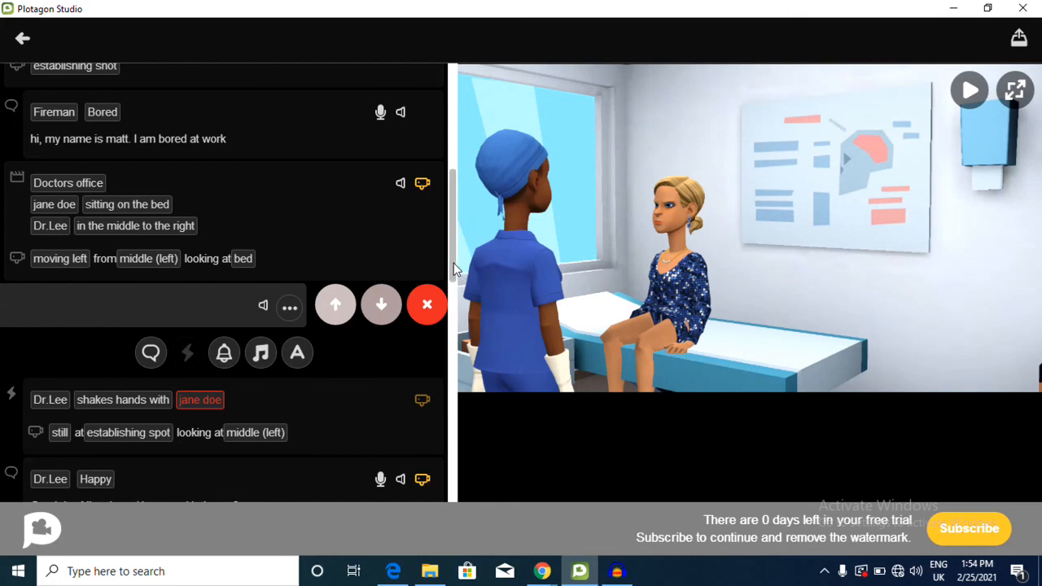
pyautogui.moveTo(454, 263); pyautogui.dragTo(452, 277)
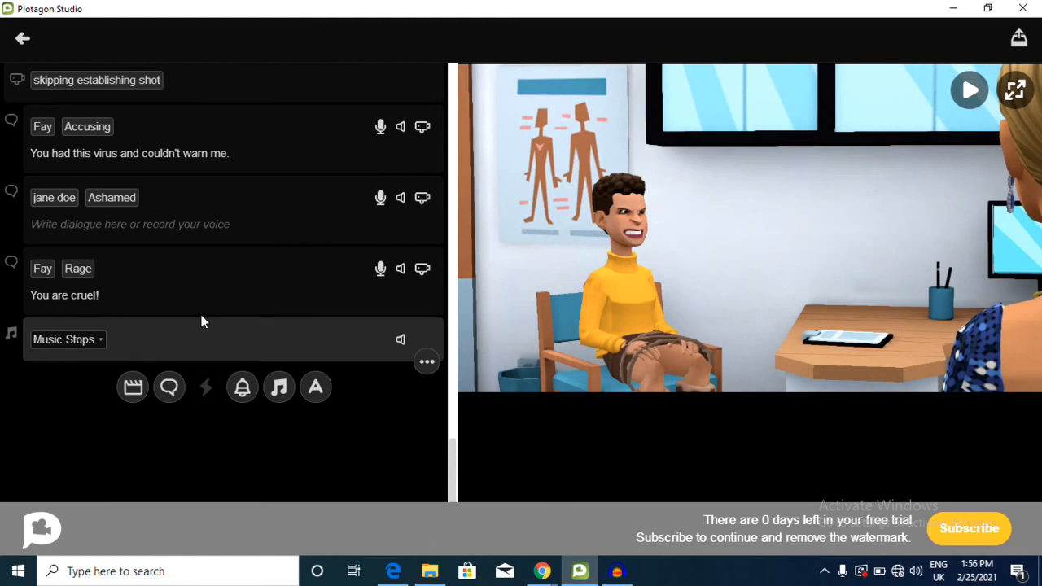
# Check the shot of the line "How related are you guys?", and play a preview from the first Doctors office scene, stopping the playback
pyautogui.moveTo(457, 463); pyautogui.dragTo(465, 358)
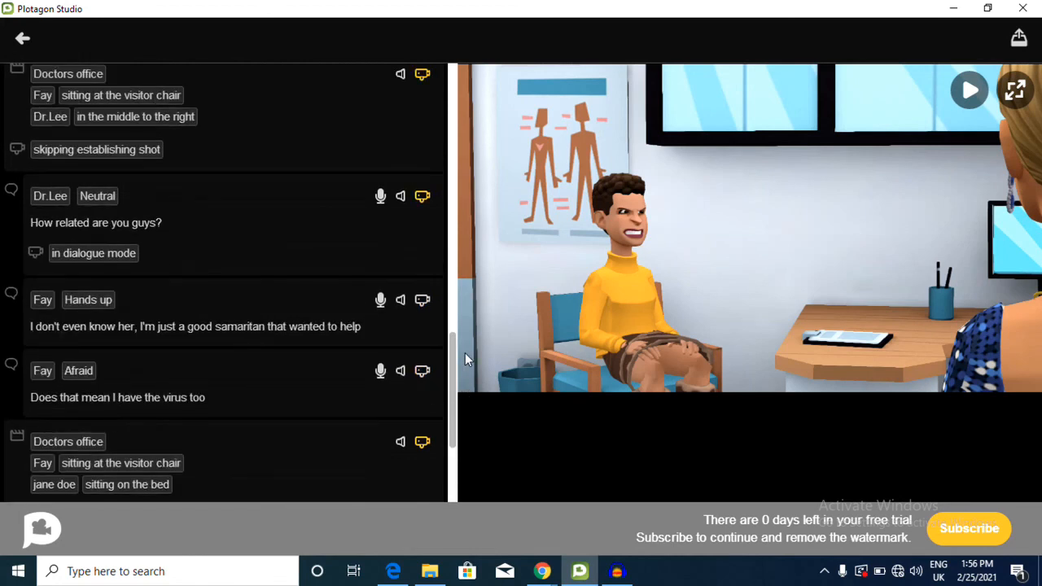
pyautogui.click(251, 225)
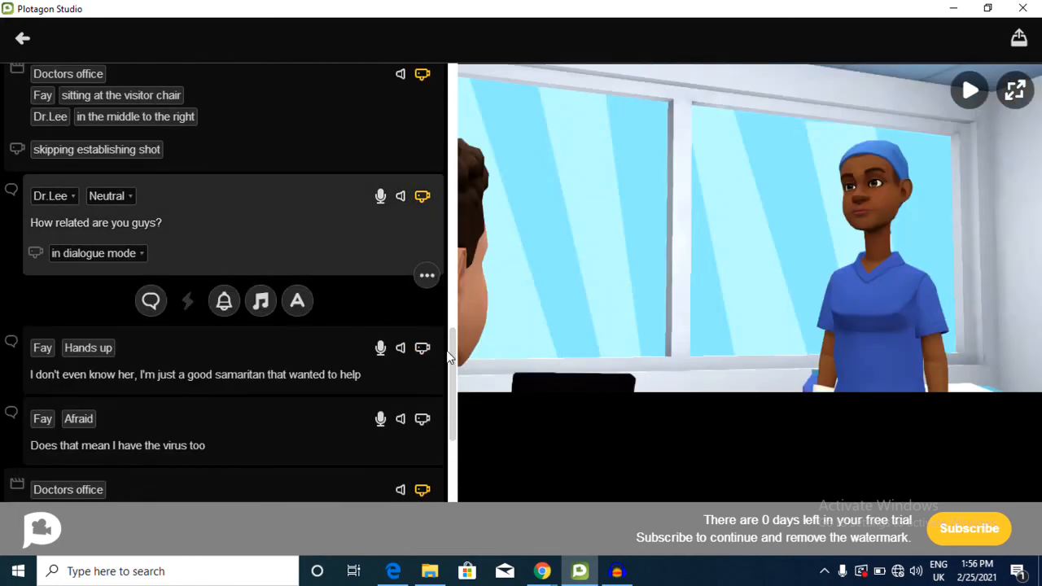
pyautogui.moveTo(453, 356); pyautogui.dragTo(449, 189)
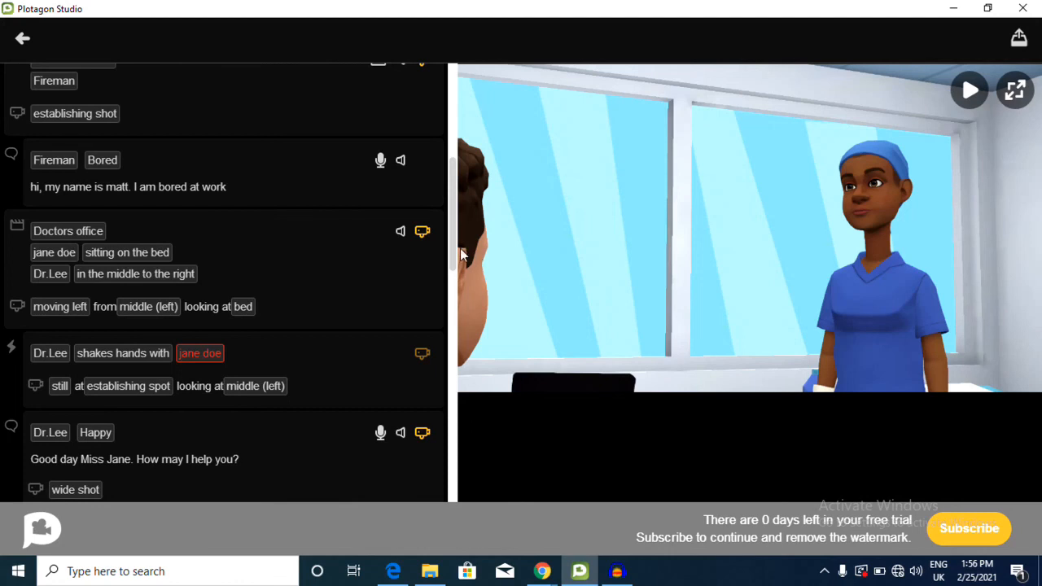
pyautogui.scroll(3, 454, 245)
pyautogui.scroll(-2, 458, 249)
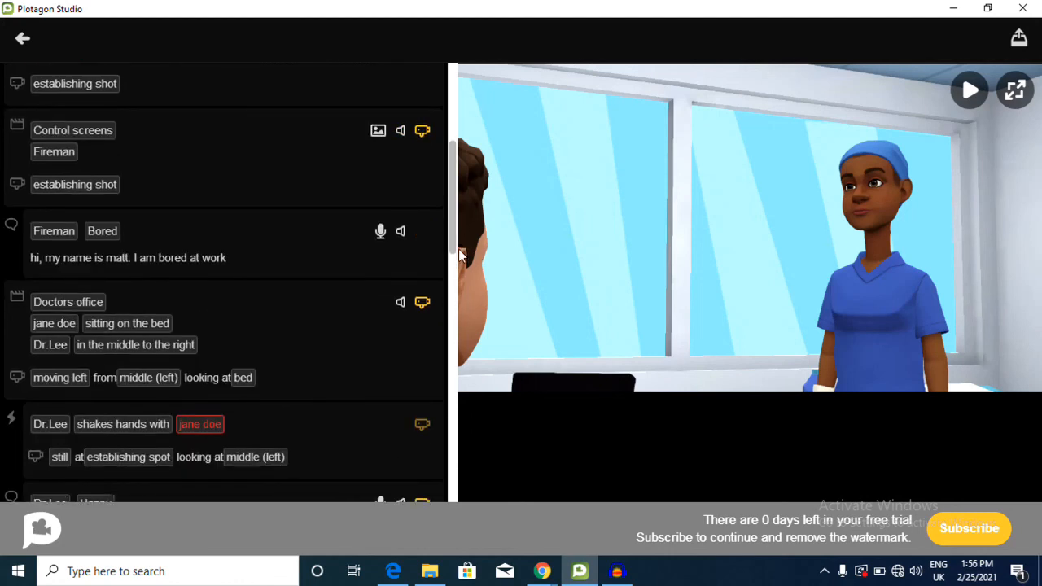
pyautogui.scroll(-3, 459, 248)
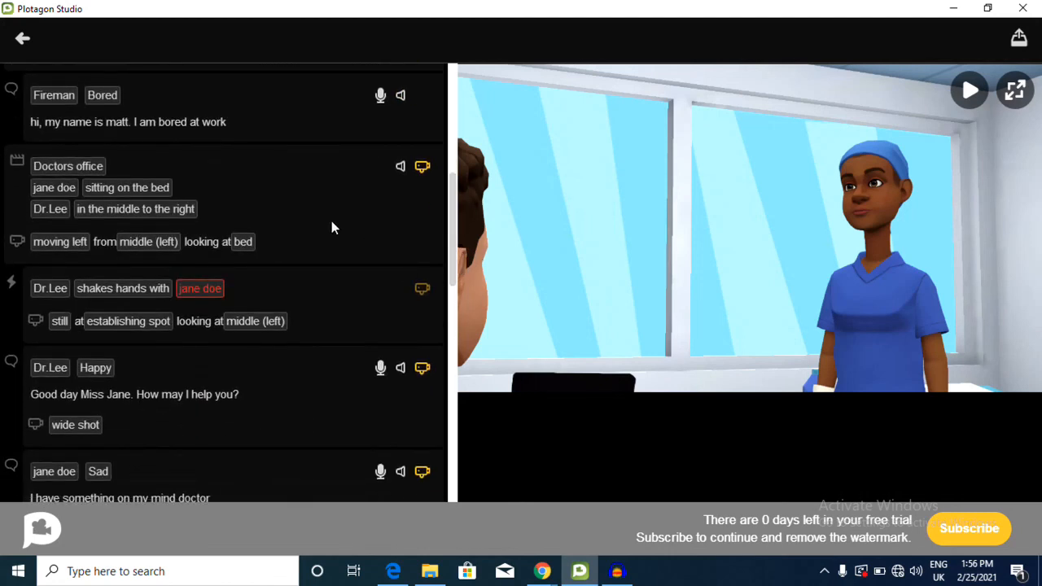
pyautogui.click(332, 221)
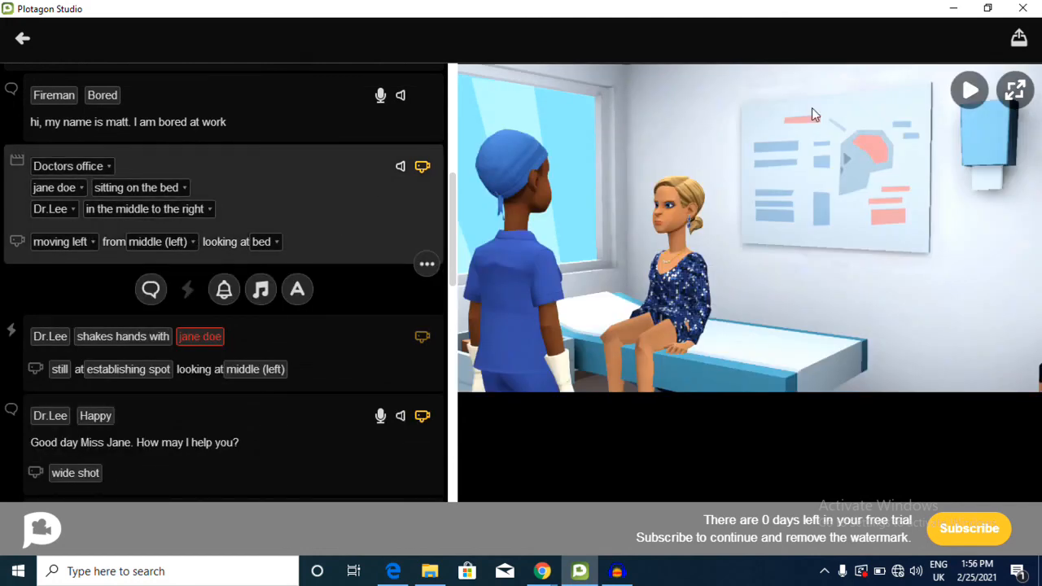
pyautogui.click(972, 91)
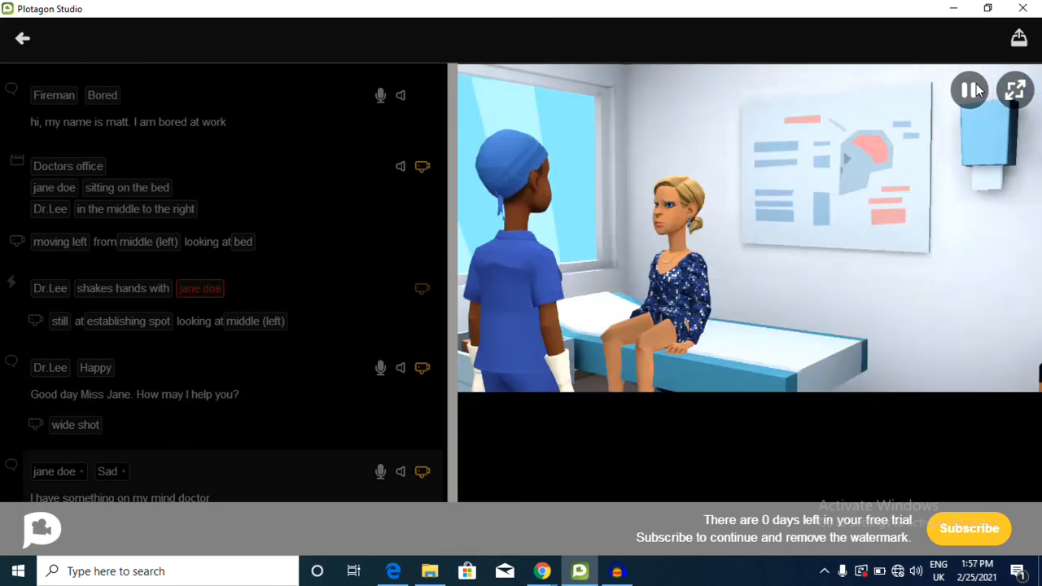
pyautogui.click(980, 92)
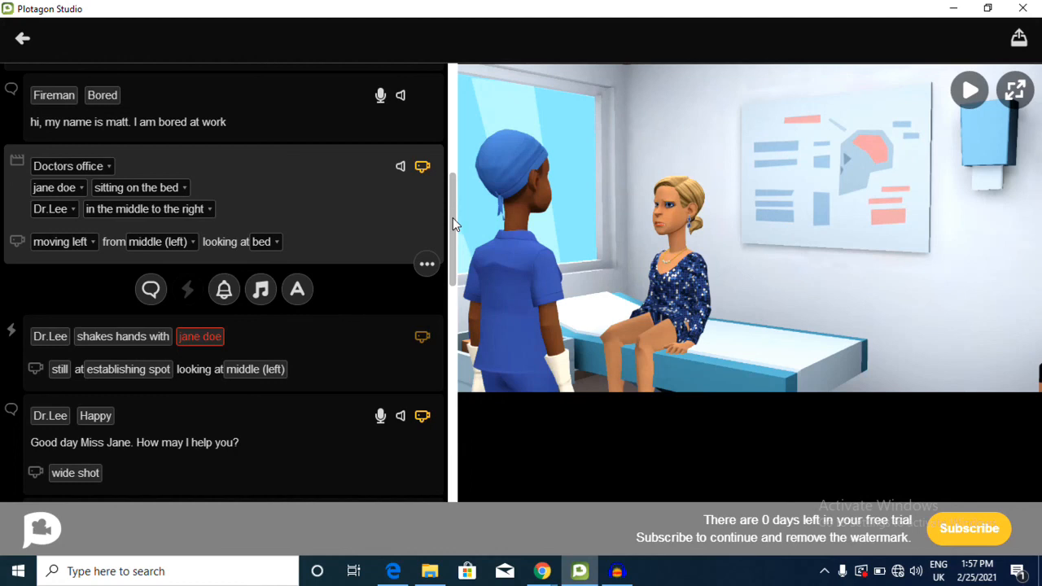
# Review the end of the script, from the last Doctors office scene to the Music Stops item after "You are cruel!"
pyautogui.moveTo(453, 214); pyautogui.dragTo(438, 481)
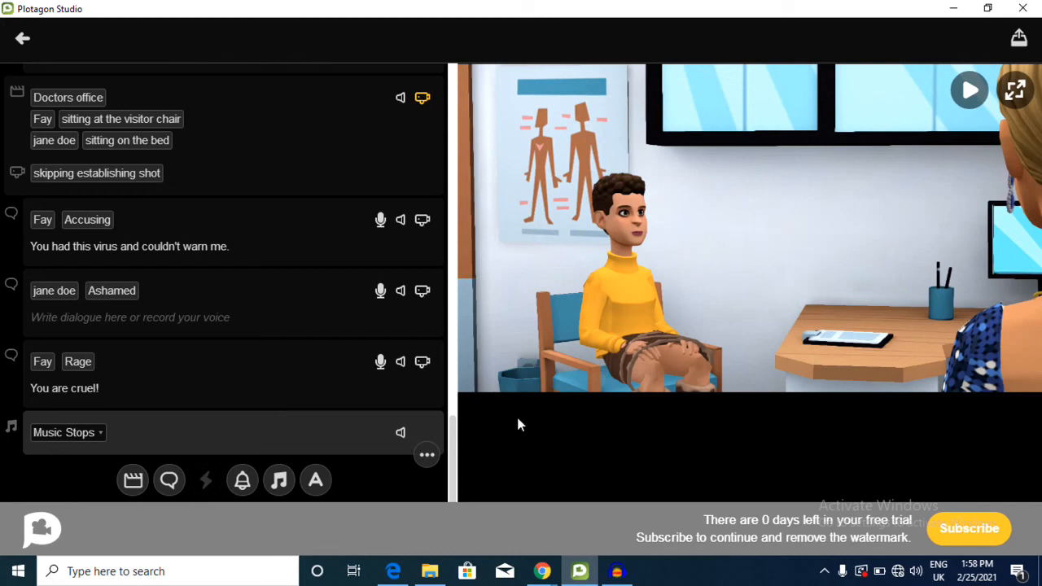
pyautogui.moveTo(456, 444); pyautogui.dragTo(456, 464)
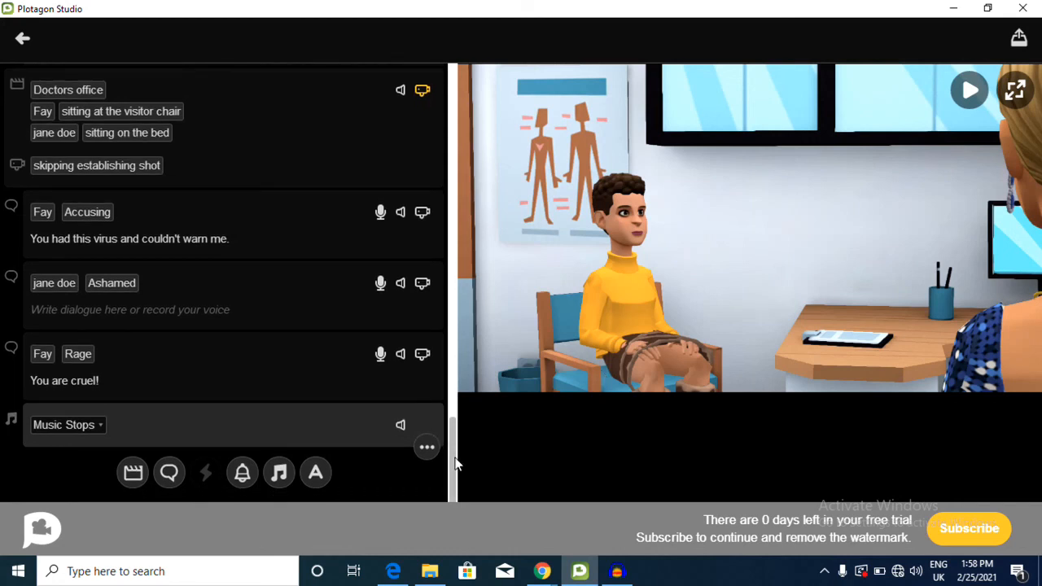